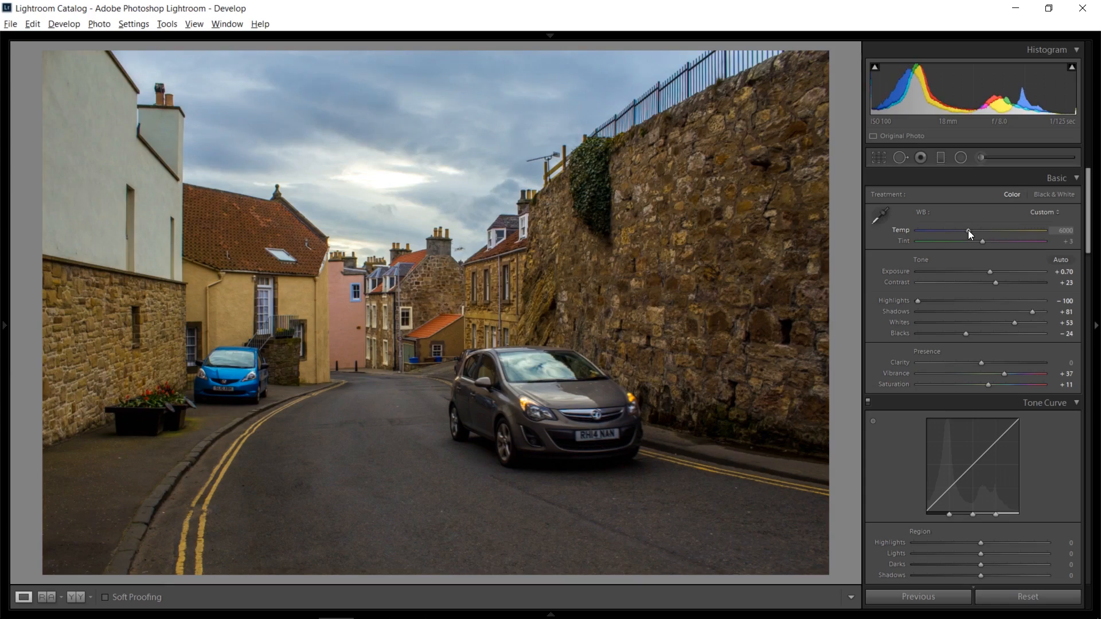
- Cool the photo's white balance by setting Temp to 4986 and Tint to +6
{"action": "left_click_drag", "start_coordinate": [968, 229], "coordinate": [964, 229]}
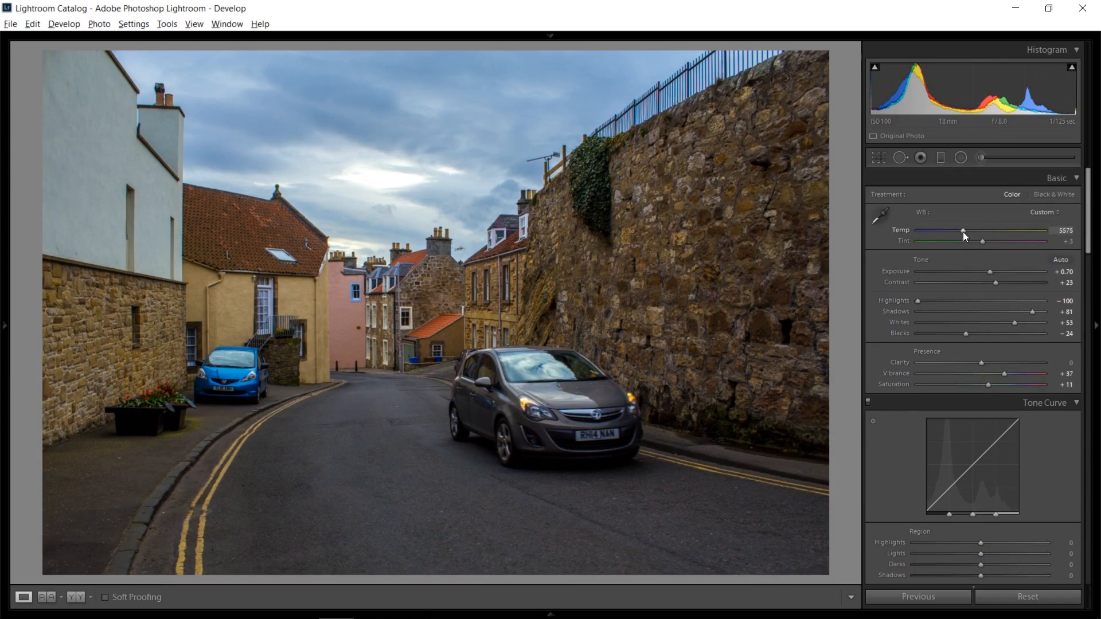
{"action": "left_click_drag", "start_coordinate": [963, 231], "coordinate": [985, 243]}
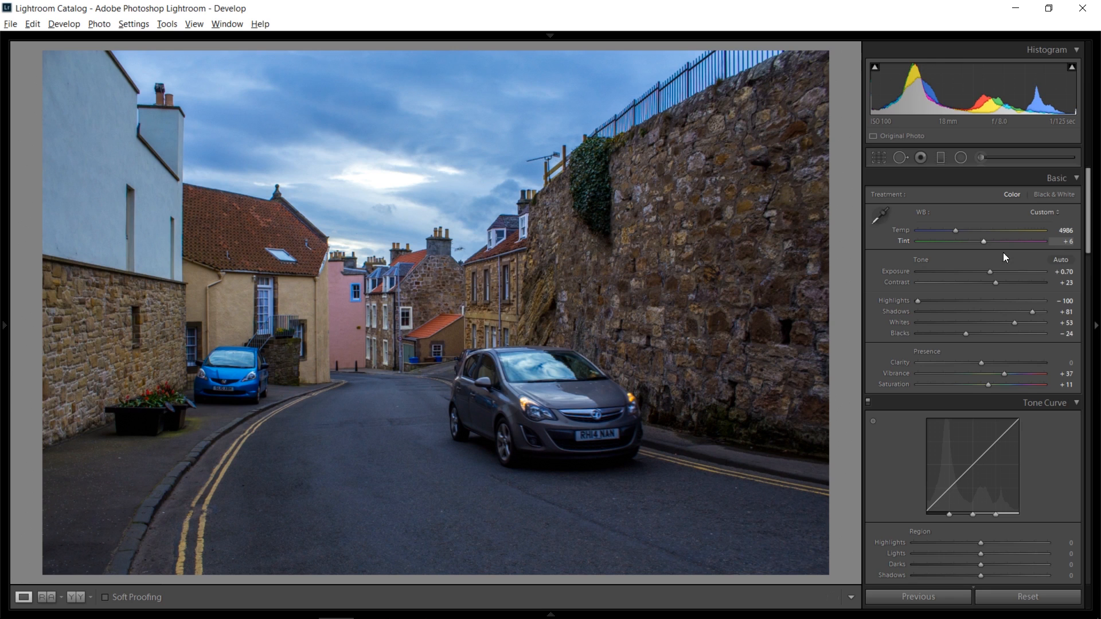
- Split-tone the highlights with an orange tint at hue 35 and saturation 70
{"action": "scroll", "coordinate": [1055, 292], "scroll_direction": "down", "scroll_amount": 5}
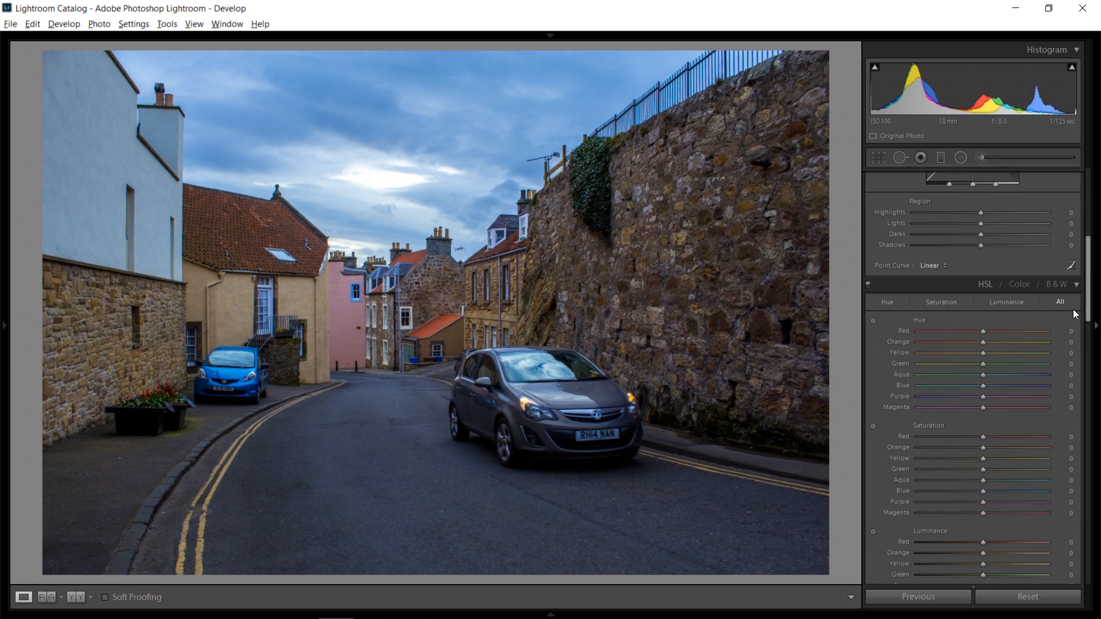
{"action": "scroll", "coordinate": [1054, 378], "scroll_direction": "down", "scroll_amount": 5}
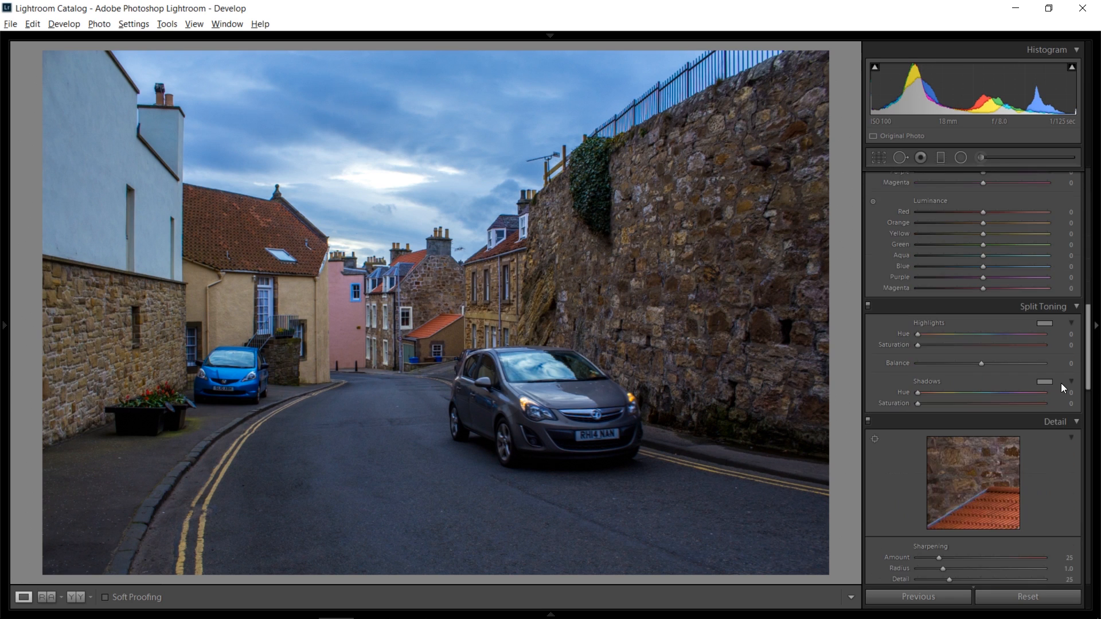
{"action": "left_click", "coordinate": [1044, 322]}
{"action": "left_click", "coordinate": [838, 344]}
{"action": "left_click_drag", "start_coordinate": [838, 344], "coordinate": [832, 329]}
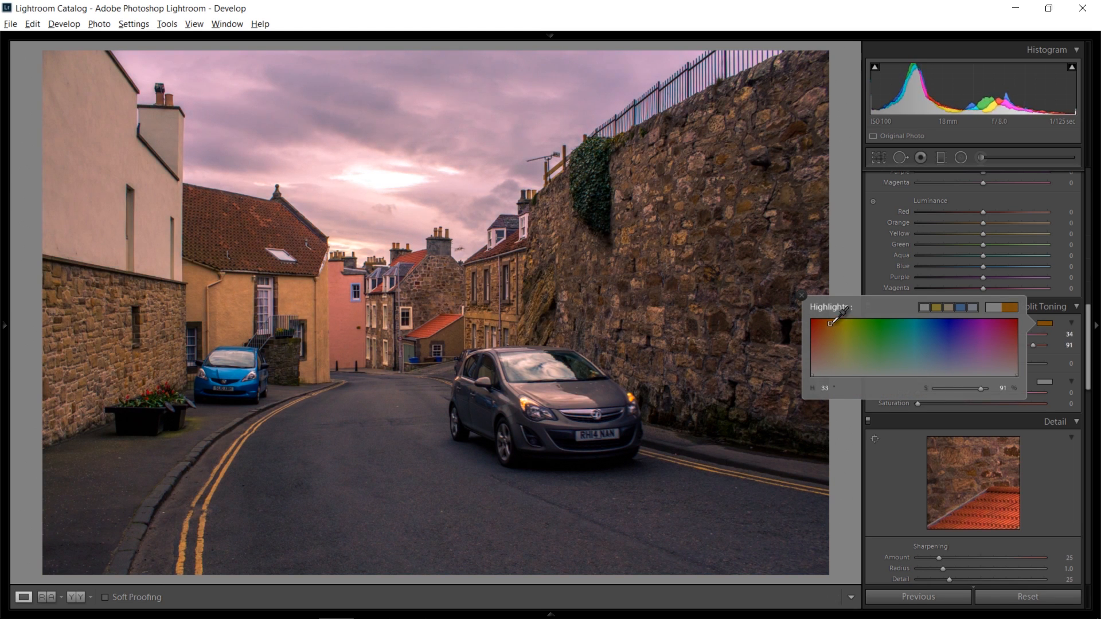
{"action": "mouse_move", "coordinate": [978, 390]}
{"action": "left_mouse_down"}
{"action": "mouse_move", "coordinate": [956, 387]}
{"action": "mouse_move", "coordinate": [988, 399]}
{"action": "mouse_move", "coordinate": [963, 397]}
{"action": "mouse_move", "coordinate": [961, 423]}
{"action": "mouse_move", "coordinate": [975, 409]}
{"action": "mouse_move", "coordinate": [924, 416]}
{"action": "left_mouse_up"}
{"action": "left_click", "coordinate": [800, 297]}
- Split-tone the shadows with hue 197 and saturation 13, and compare the photo with and without split toning
{"action": "left_click", "coordinate": [1044, 381]}
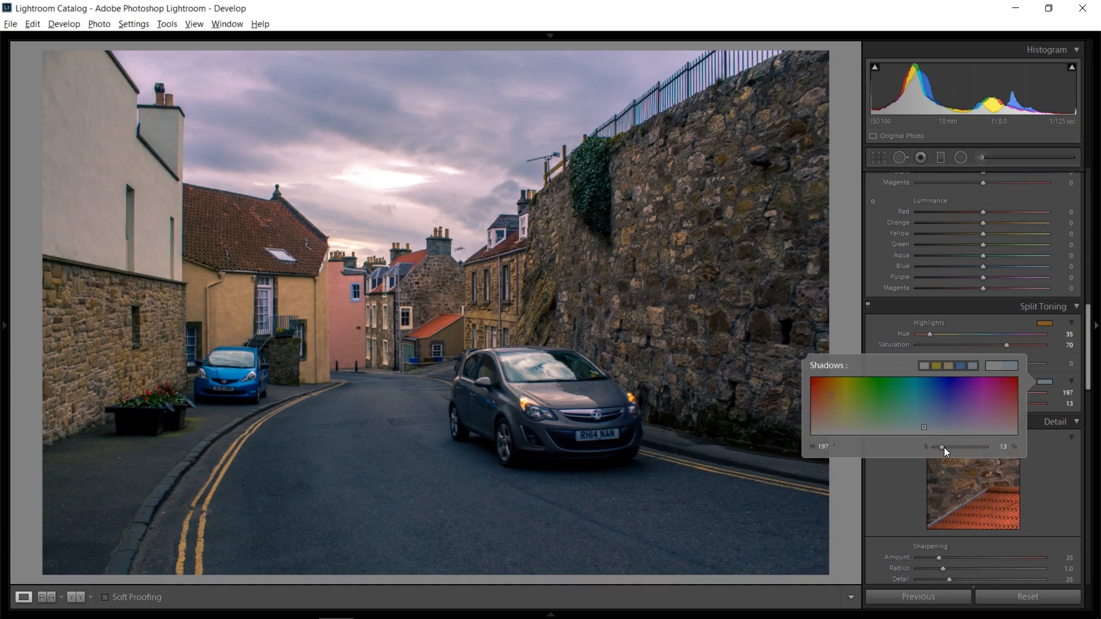
{"action": "left_click_drag", "start_coordinate": [944, 448], "coordinate": [944, 447]}
{"action": "left_click", "coordinate": [802, 354]}
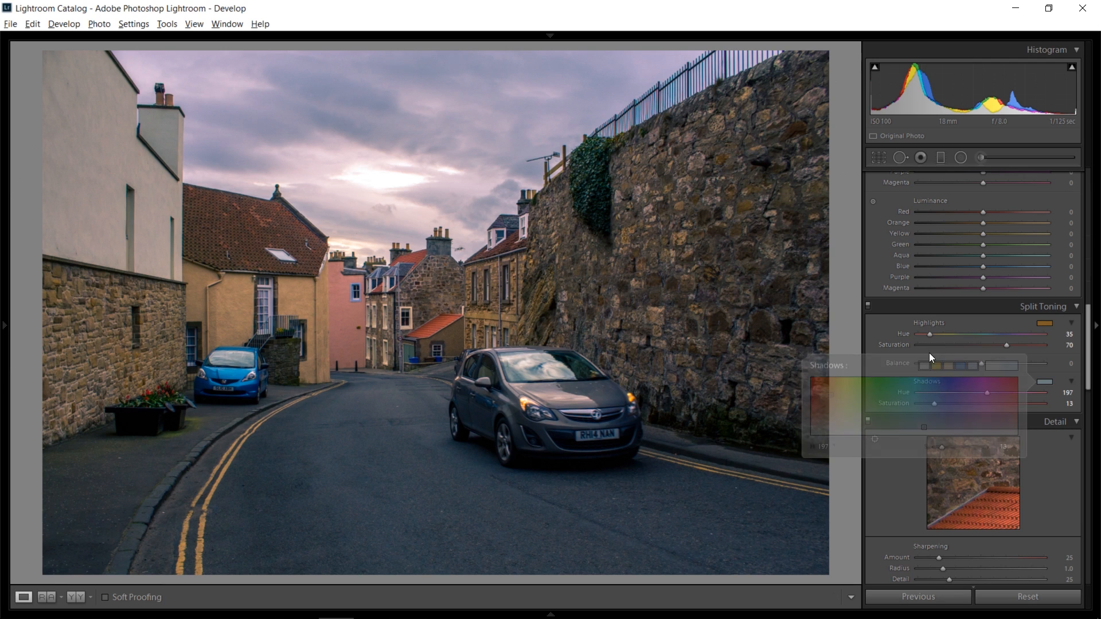
{"action": "left_click", "coordinate": [867, 307]}
{"action": "left_click", "coordinate": [867, 307]}
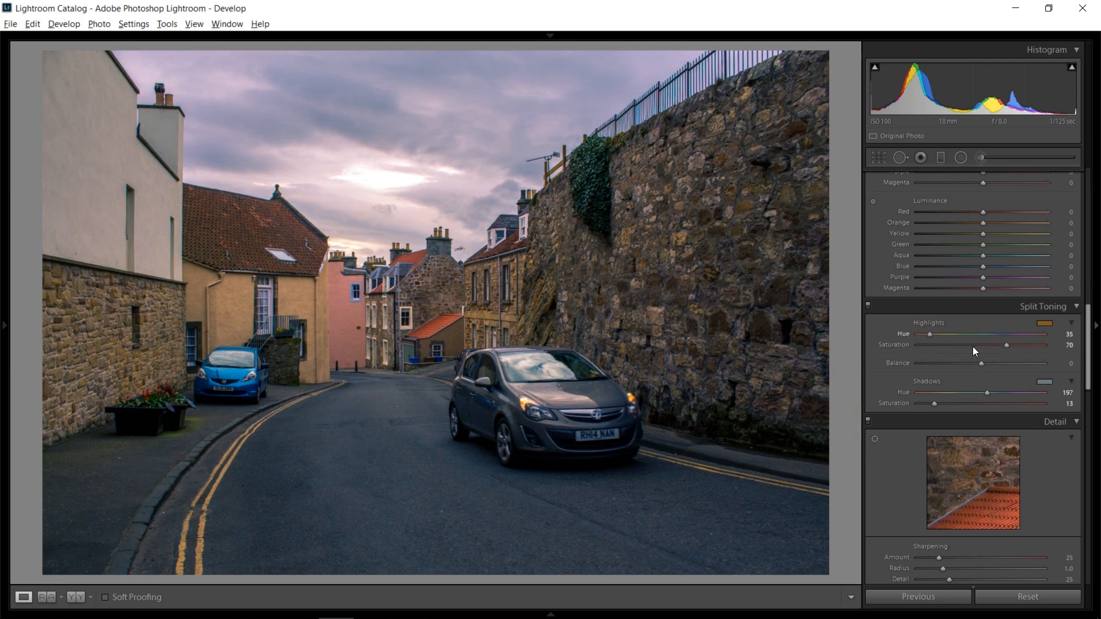
- Set the tone curve's Highlights to +39, Lights to -17, Darks to +44 and Shadows to -20, and compare it off and on
{"action": "scroll", "coordinate": [930, 340], "scroll_direction": "up", "scroll_amount": 3}
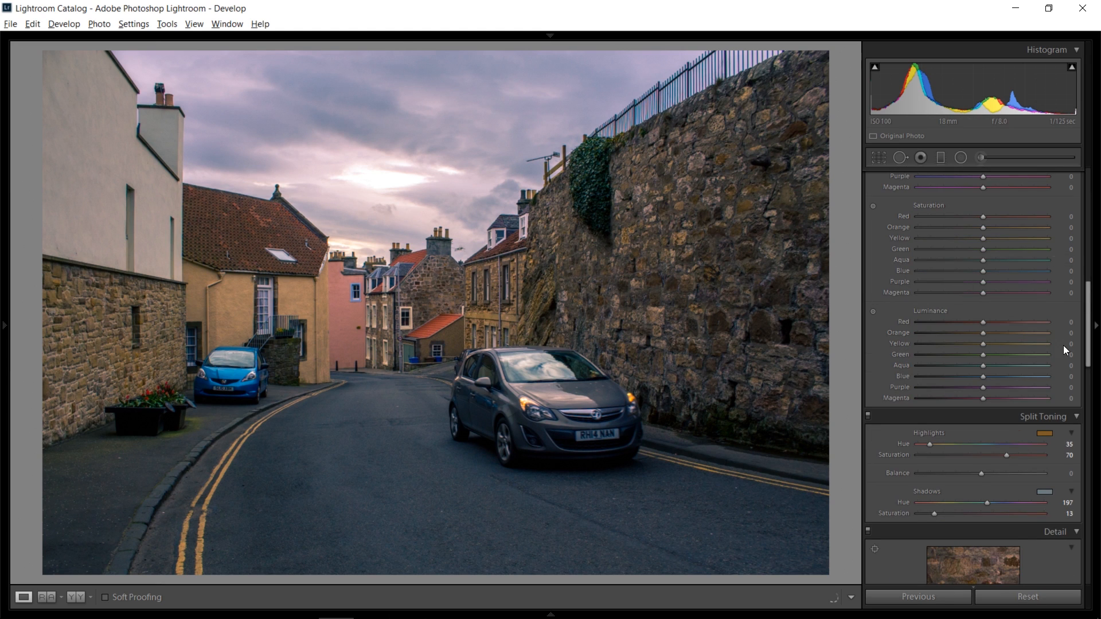
{"action": "scroll", "coordinate": [1057, 347], "scroll_direction": "up", "scroll_amount": 10}
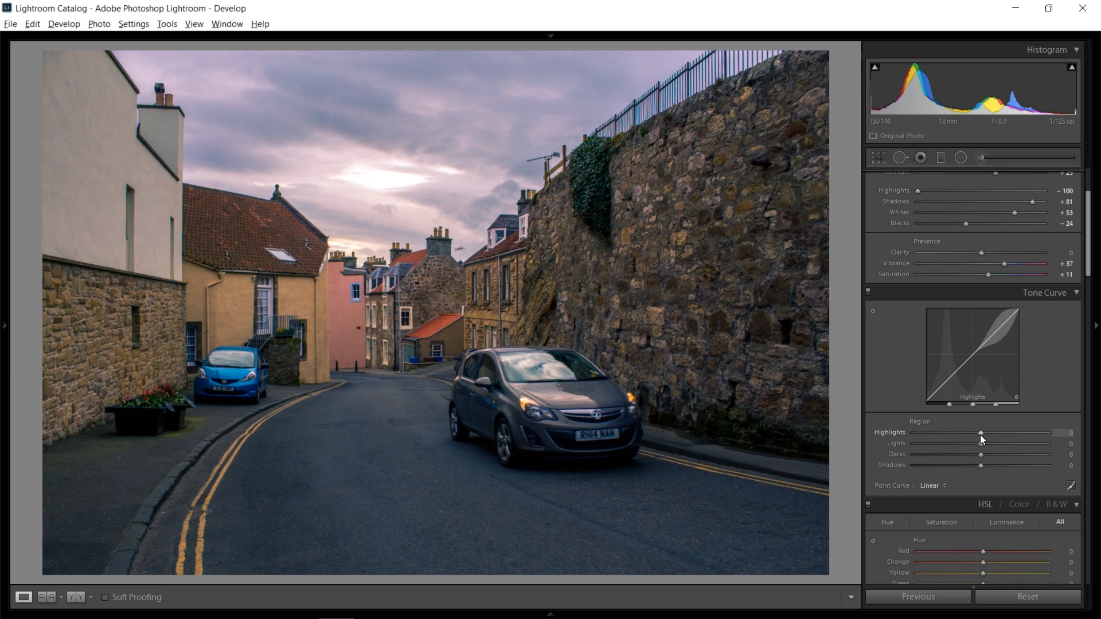
{"action": "left_click_drag", "start_coordinate": [980, 434], "coordinate": [967, 465]}
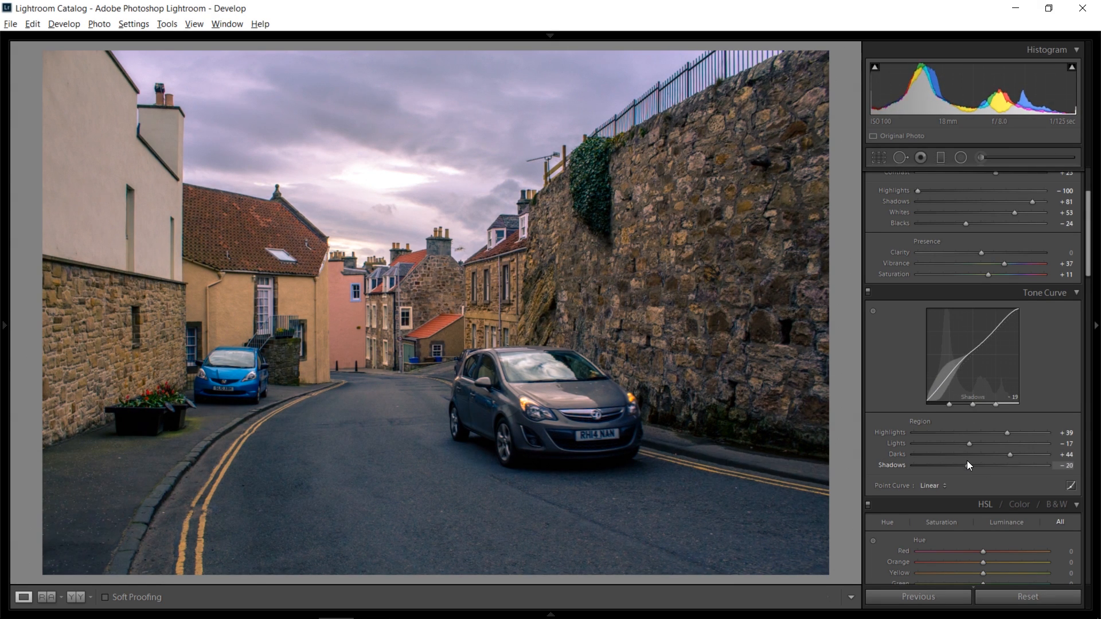
{"action": "left_click", "coordinate": [867, 292]}
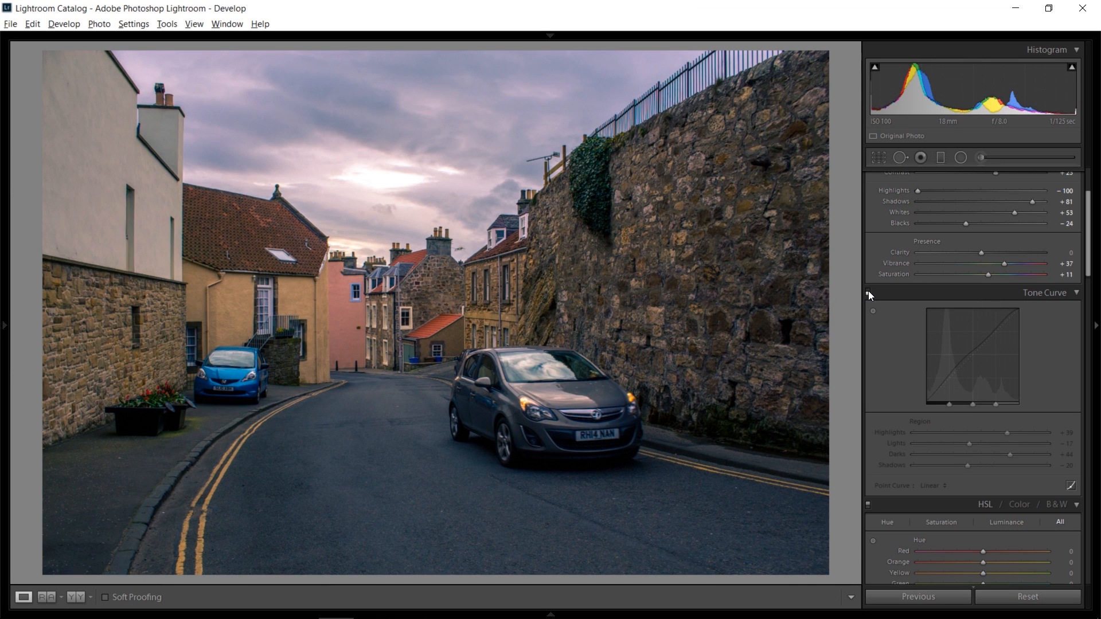
{"action": "left_click", "coordinate": [868, 292]}
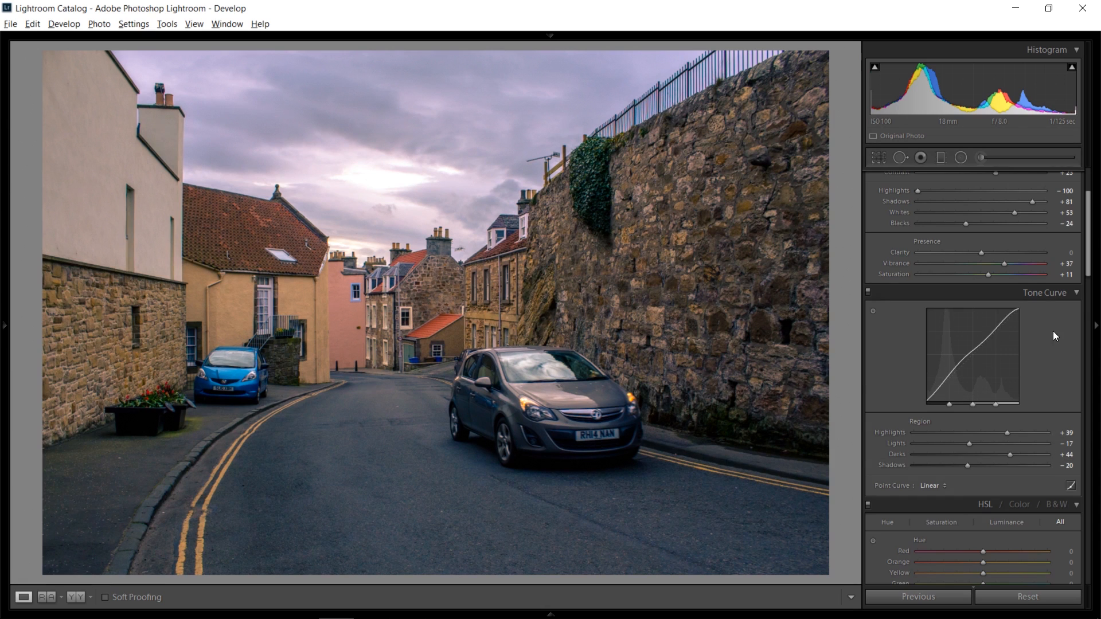
- Add a post-crop vignette with Amount -7, Midpoint 27 and Feather 74, and compare the effect off and on
{"action": "scroll", "coordinate": [1053, 336], "scroll_direction": "down", "scroll_amount": 15}
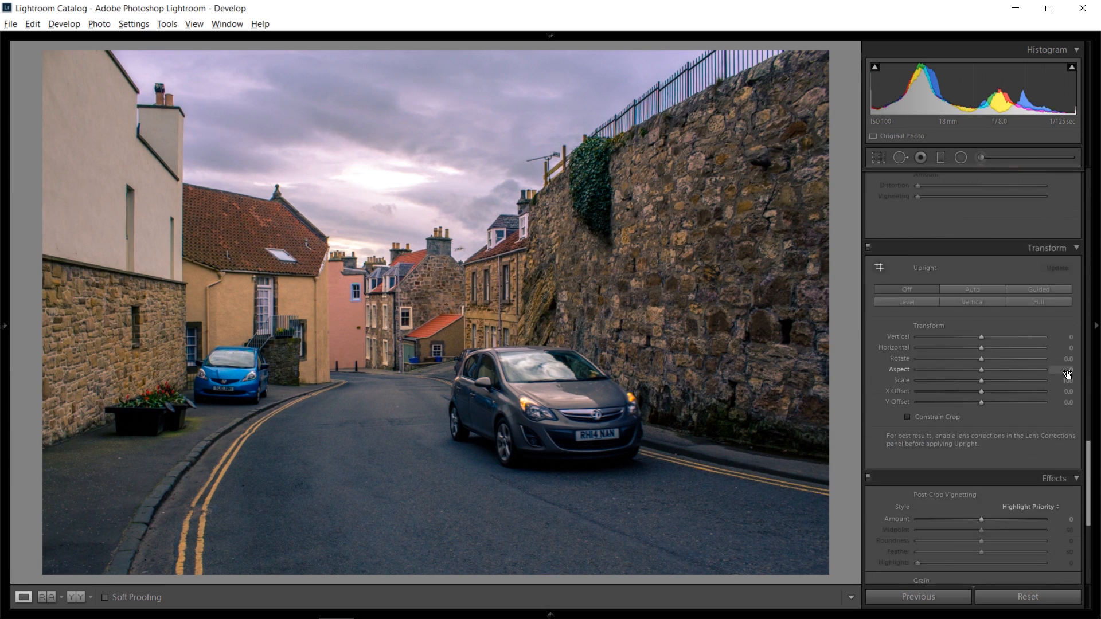
{"action": "scroll", "coordinate": [1067, 374], "scroll_direction": "down", "scroll_amount": 5}
{"action": "left_click_drag", "start_coordinate": [989, 299], "coordinate": [1011, 331]}
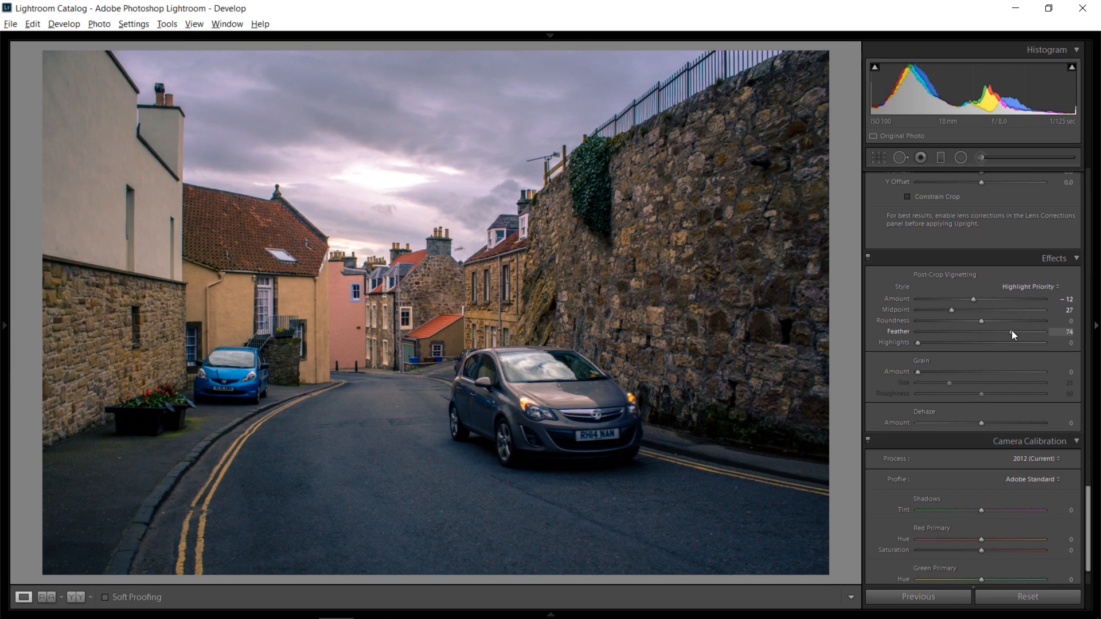
{"action": "left_click_drag", "start_coordinate": [974, 299], "coordinate": [977, 298]}
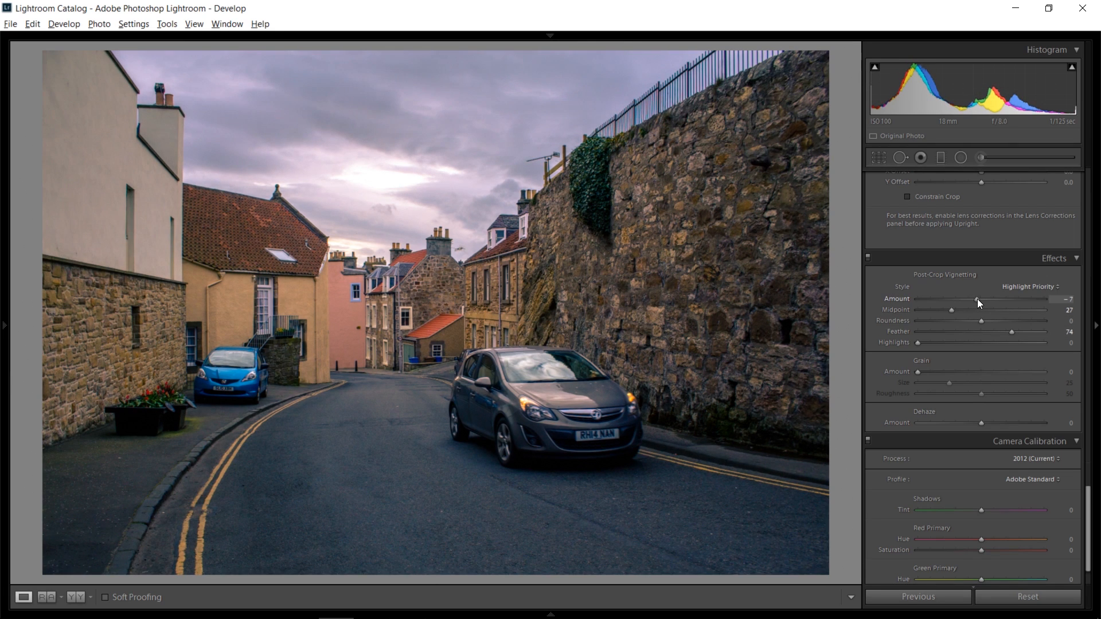
{"action": "left_click", "coordinate": [868, 257]}
{"action": "left_click", "coordinate": [867, 257]}
- Darken the road in the foreground with a graduated filter at exposure -0.60, placed across the lower part of the photo
{"action": "scroll", "coordinate": [1067, 407], "scroll_direction": "down", "scroll_amount": 1}
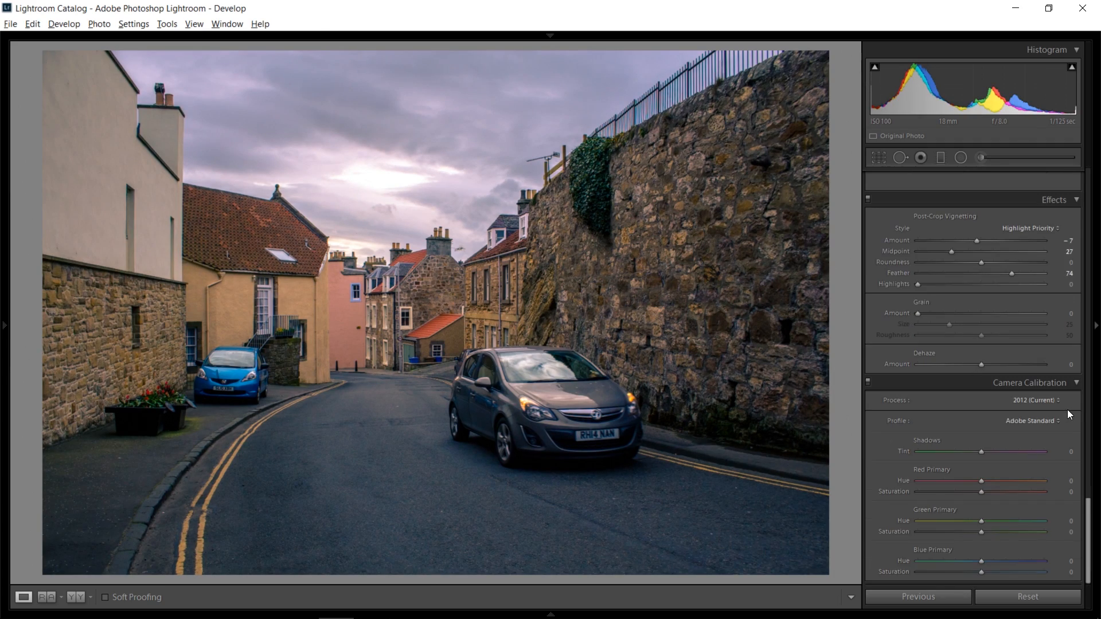
{"action": "scroll", "coordinate": [1067, 410], "scroll_direction": "up", "scroll_amount": 10}
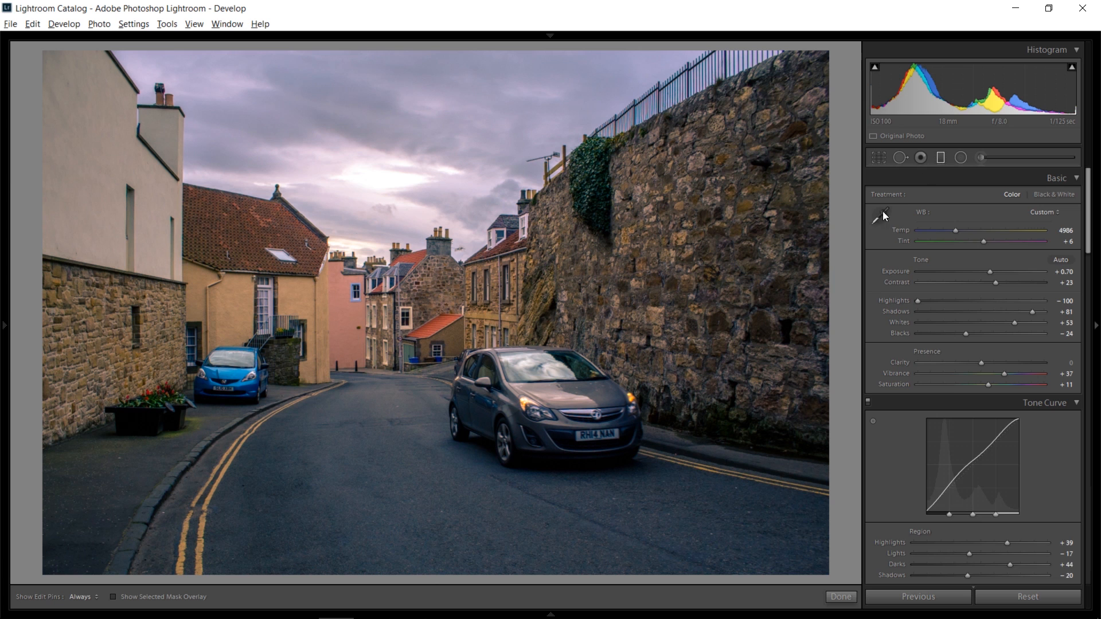
{"action": "key", "text": "shift+m"}
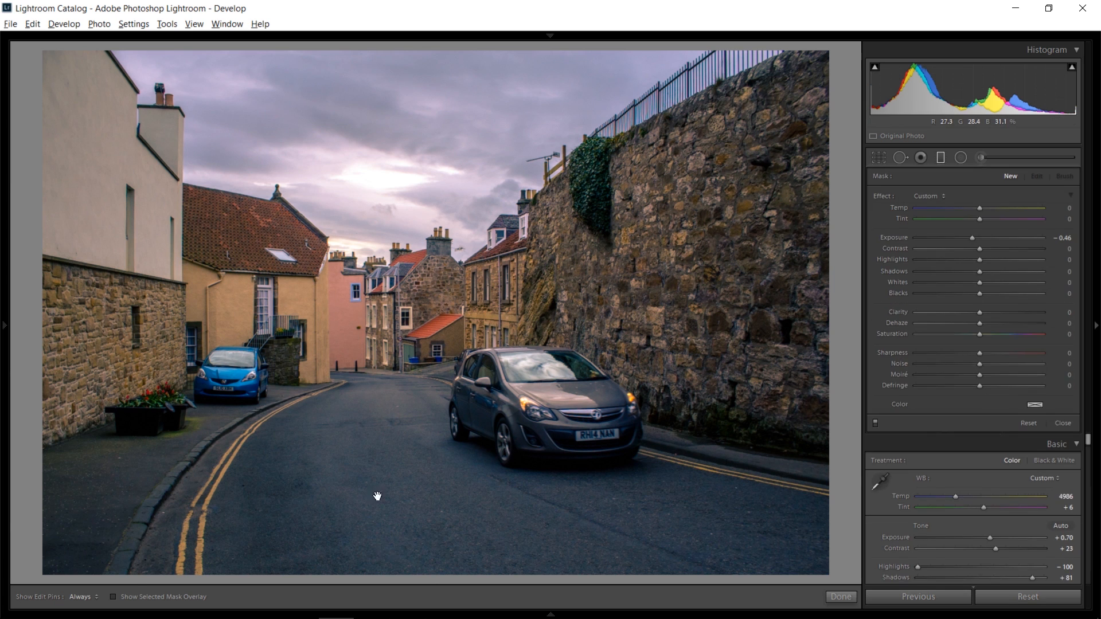
{"action": "left_click_drag", "start_coordinate": [377, 496], "coordinate": [386, 444]}
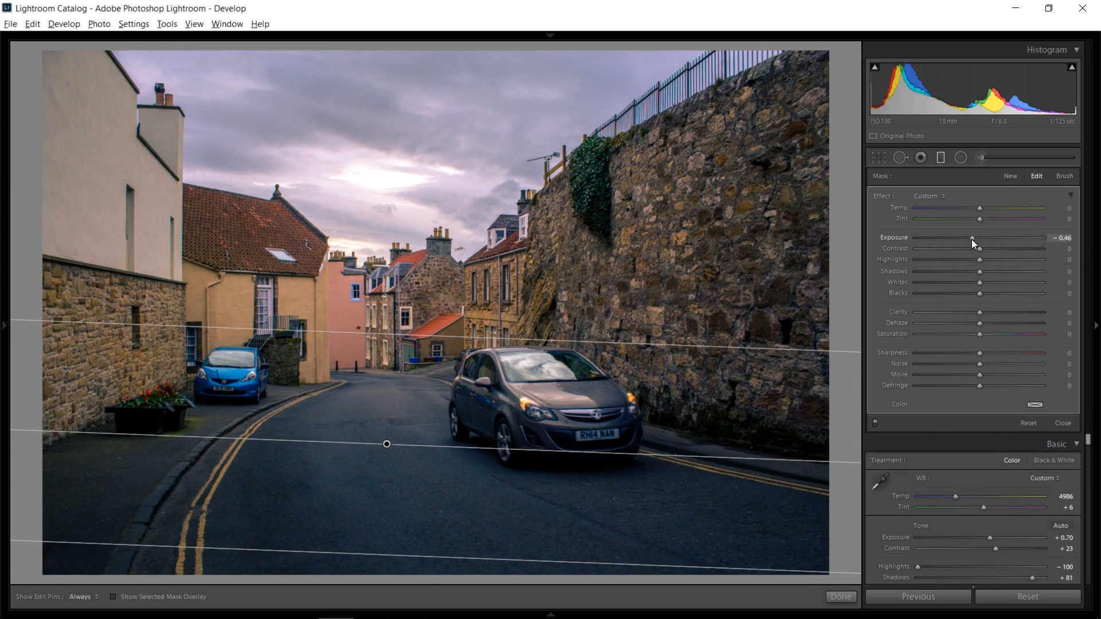
{"action": "left_click_drag", "start_coordinate": [971, 239], "coordinate": [969, 239]}
{"action": "left_click_drag", "start_coordinate": [386, 443], "coordinate": [381, 453]}
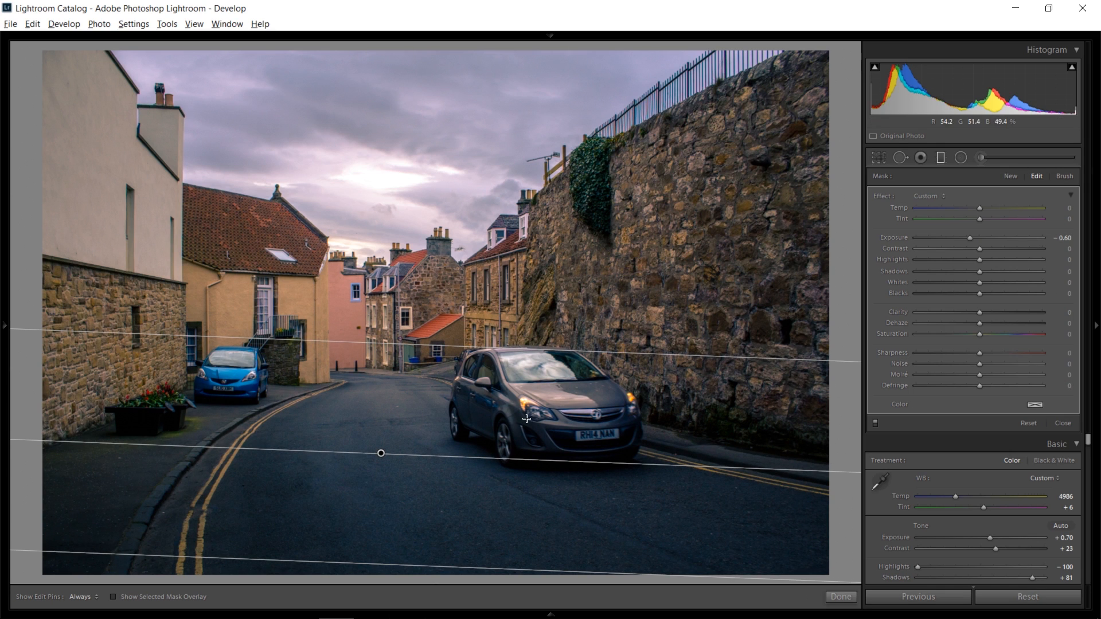
{"action": "left_click_drag", "start_coordinate": [381, 454], "coordinate": [379, 474]}
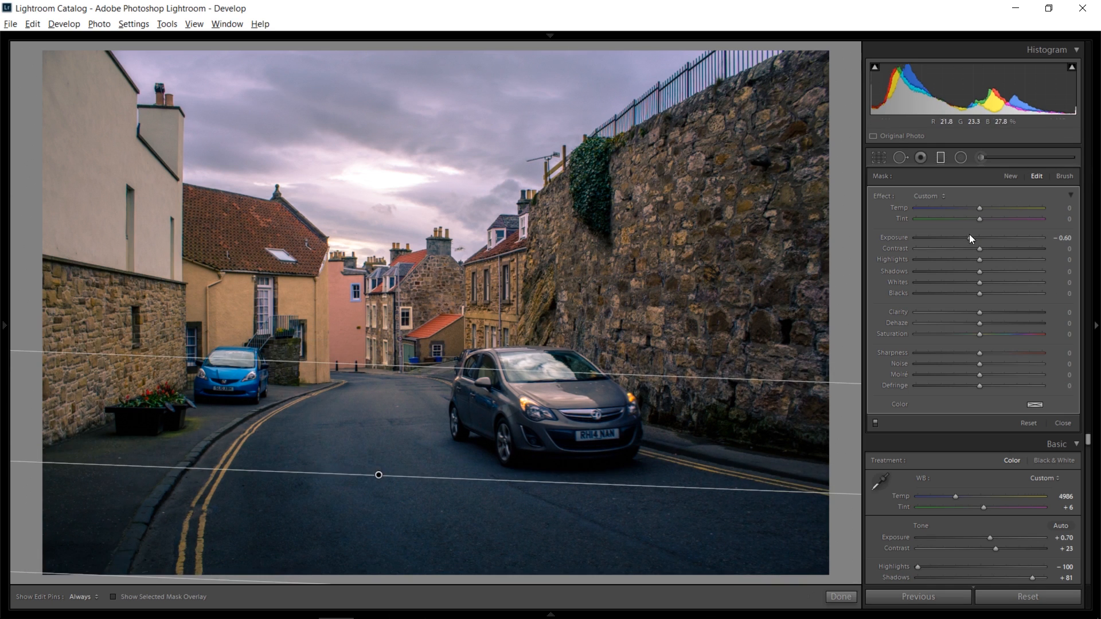
- Add a second graduated filter across the upper sky with exposure -0.96 and contrast 40
{"action": "left_click", "coordinate": [1010, 176]}
{"action": "left_click_drag", "start_coordinate": [398, 83], "coordinate": [409, 122]}
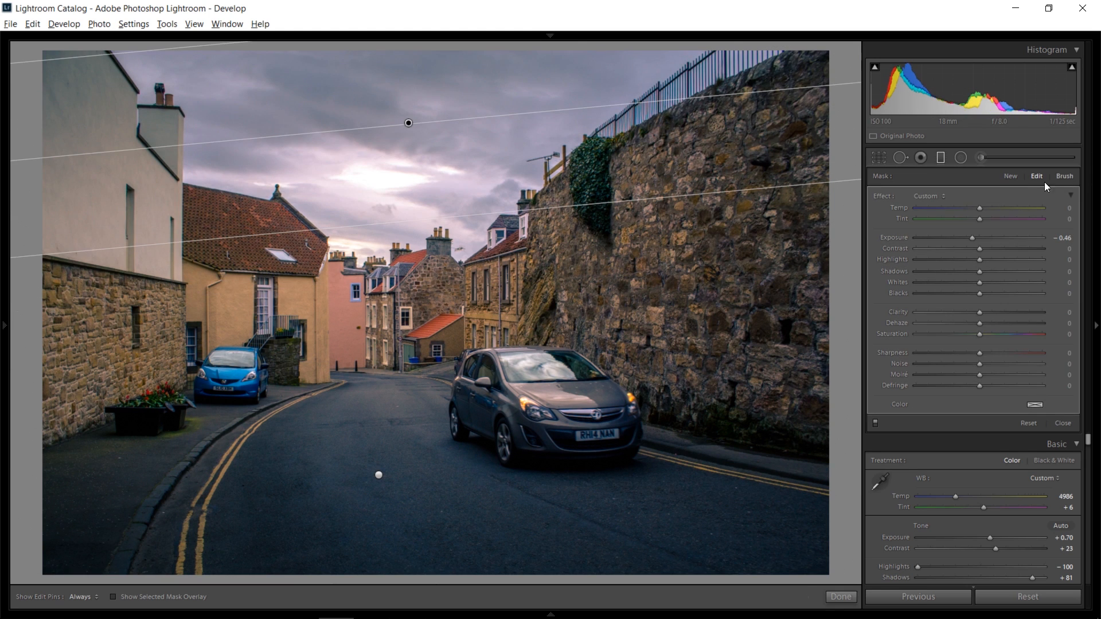
{"action": "left_click_drag", "start_coordinate": [972, 237], "coordinate": [968, 238]}
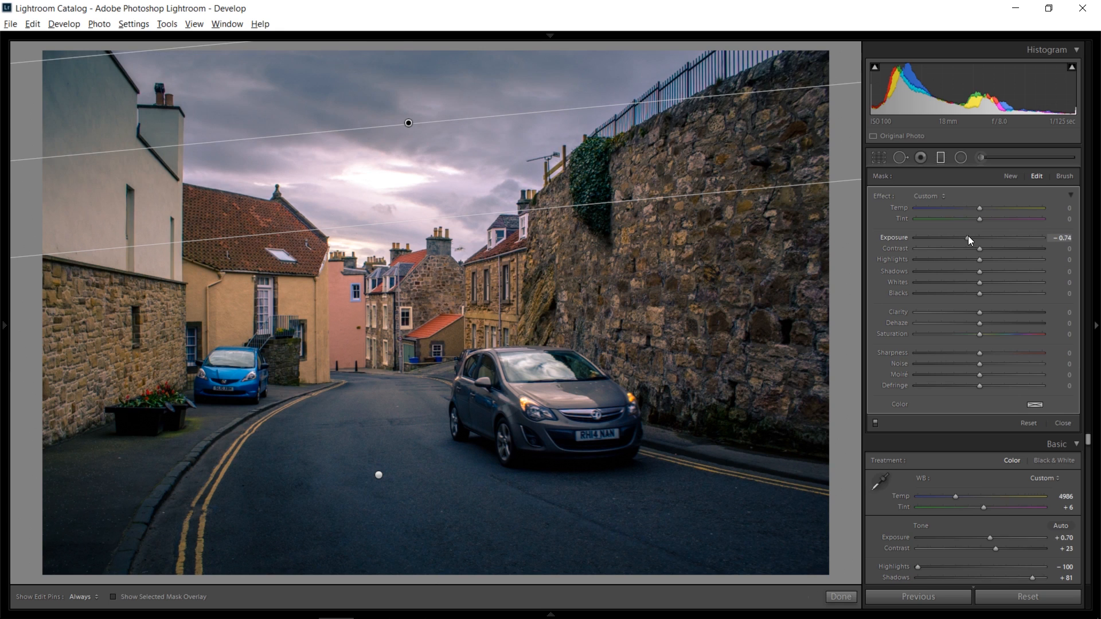
{"action": "left_click_drag", "start_coordinate": [405, 108], "coordinate": [403, 104]}
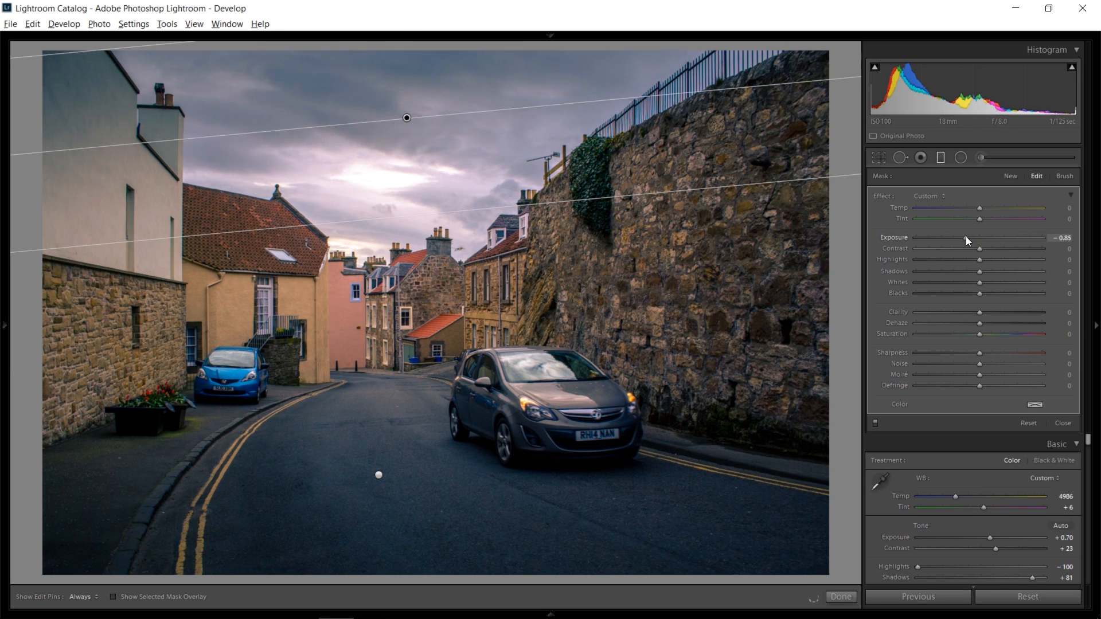
{"action": "left_click_drag", "start_coordinate": [965, 237], "coordinate": [964, 237]}
{"action": "left_click", "coordinate": [1004, 249]}
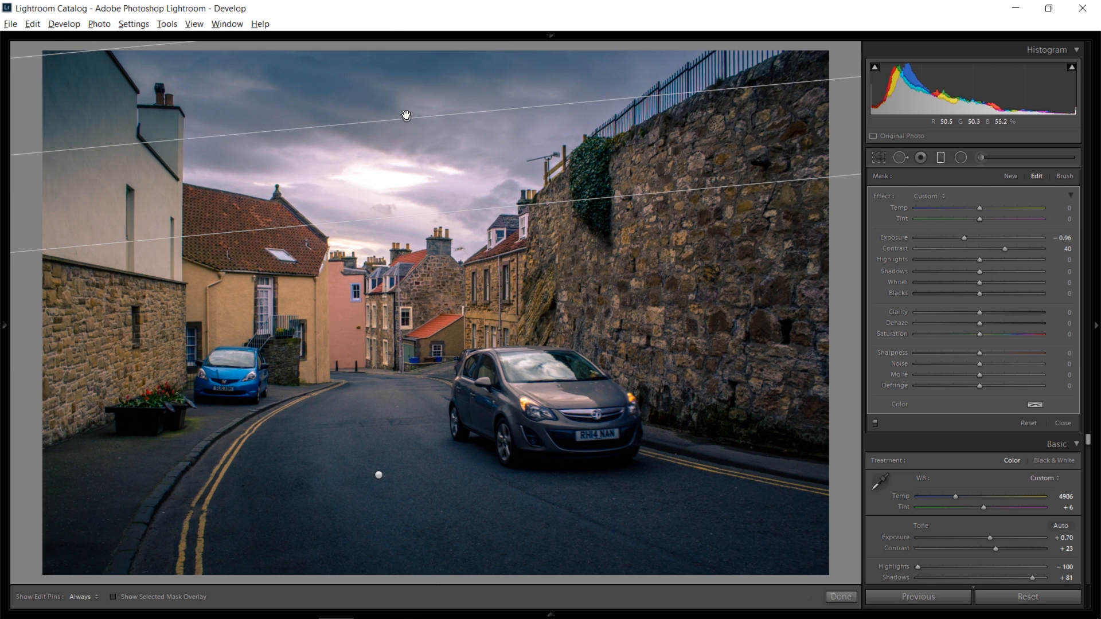
- Reposition the two graduated filters, moving the sky filter higher and the road filter further down
{"action": "left_click_drag", "start_coordinate": [406, 115], "coordinate": [405, 103]}
{"action": "left_click", "coordinate": [377, 475]}
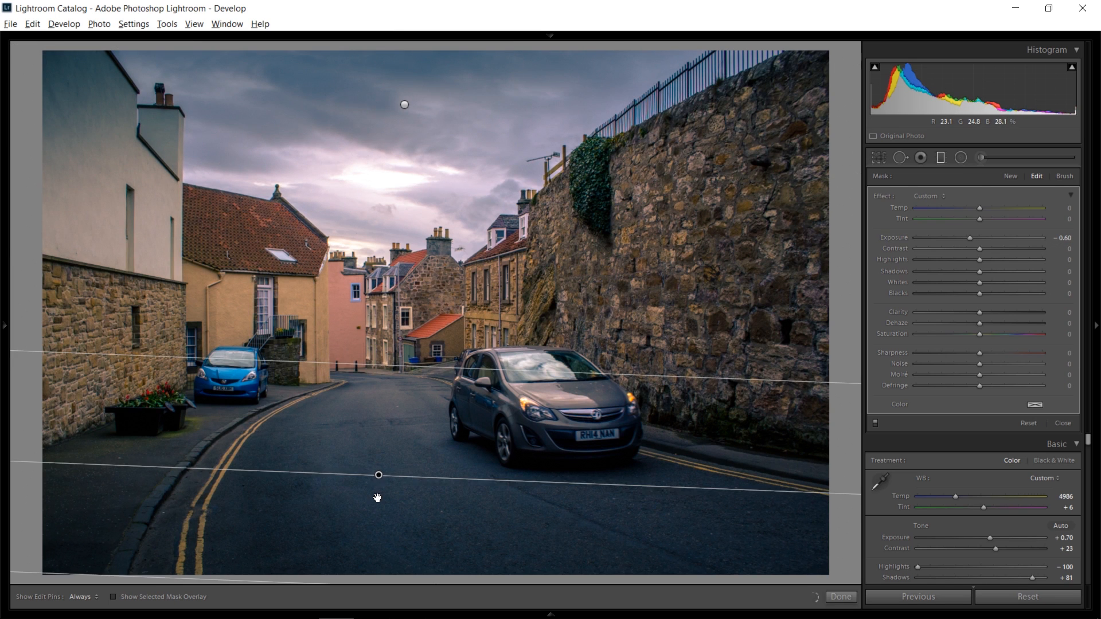
{"action": "left_click_drag", "start_coordinate": [377, 498], "coordinate": [376, 518]}
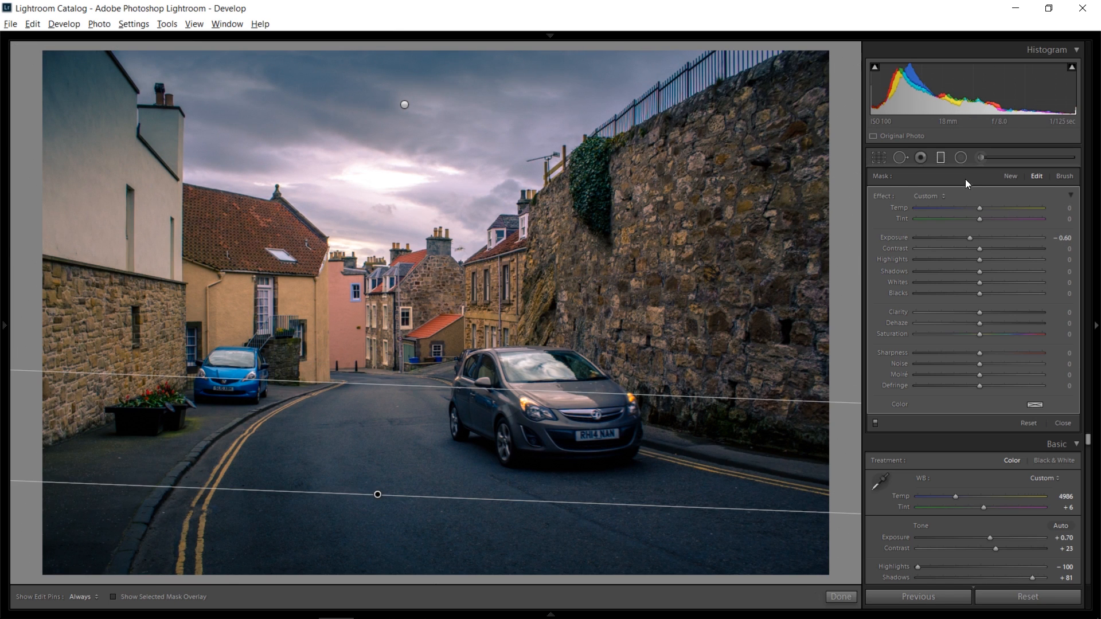
- Darken the stone wall side with a near-vertical graduated filter at exposure -0.63, centred near the ivy
{"action": "left_click", "coordinate": [941, 158]}
{"action": "left_click", "coordinate": [940, 158]}
{"action": "left_click_drag", "start_coordinate": [809, 209], "coordinate": [371, 191]}
{"action": "left_click_drag", "start_coordinate": [586, 199], "coordinate": [591, 200]}
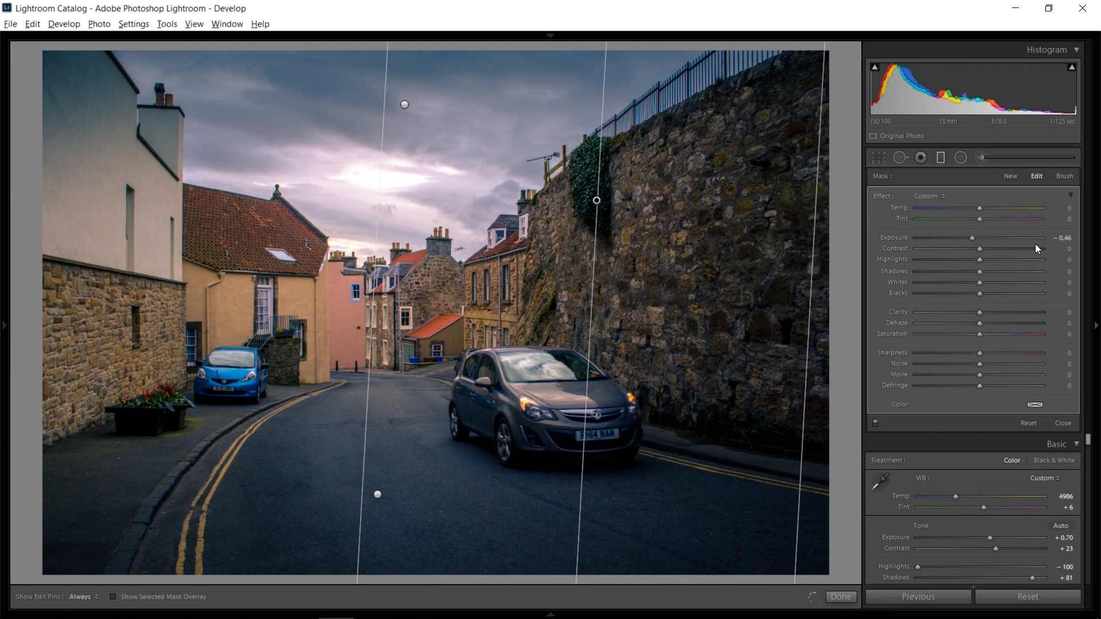
{"action": "left_click_drag", "start_coordinate": [974, 237], "coordinate": [970, 236]}
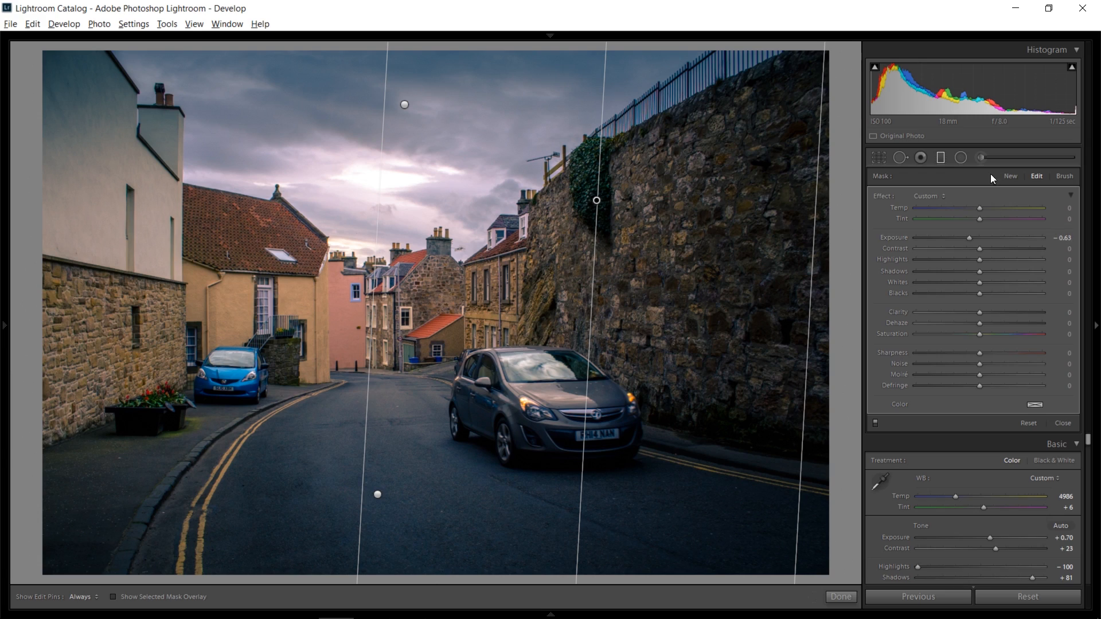
- Brighten the house side with a diagonal graduated filter at exposure 0.13 and whites 29, and compare all filters off and on
{"action": "left_click", "coordinate": [1009, 178]}
{"action": "left_click_drag", "start_coordinate": [229, 113], "coordinate": [489, 550]}
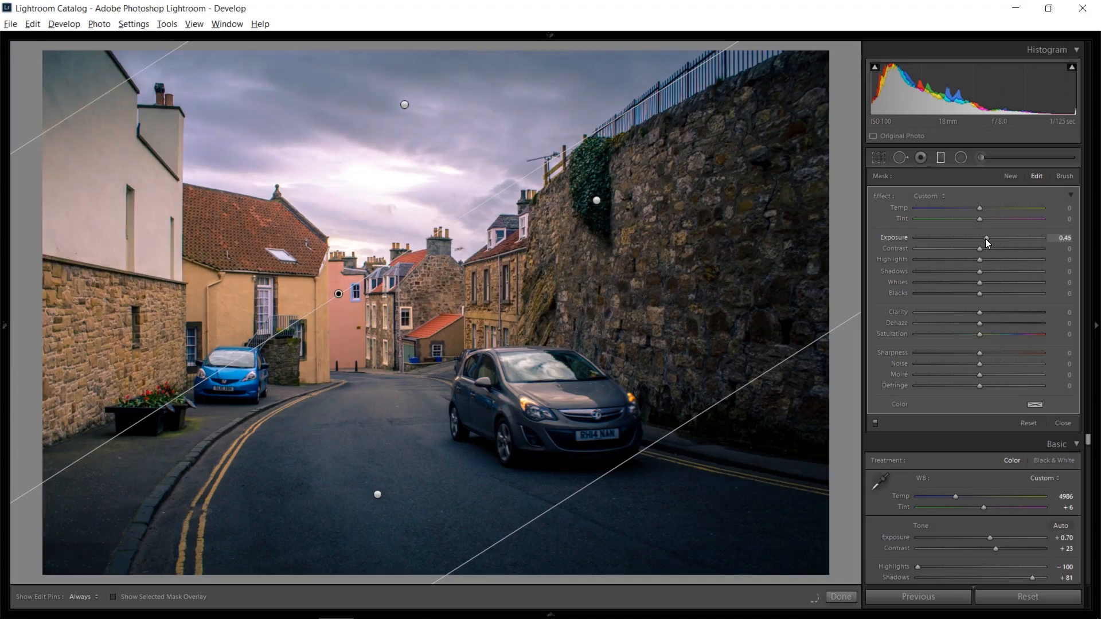
{"action": "left_click_drag", "start_coordinate": [985, 238], "coordinate": [981, 238]}
{"action": "left_click_drag", "start_coordinate": [980, 282], "coordinate": [997, 282]}
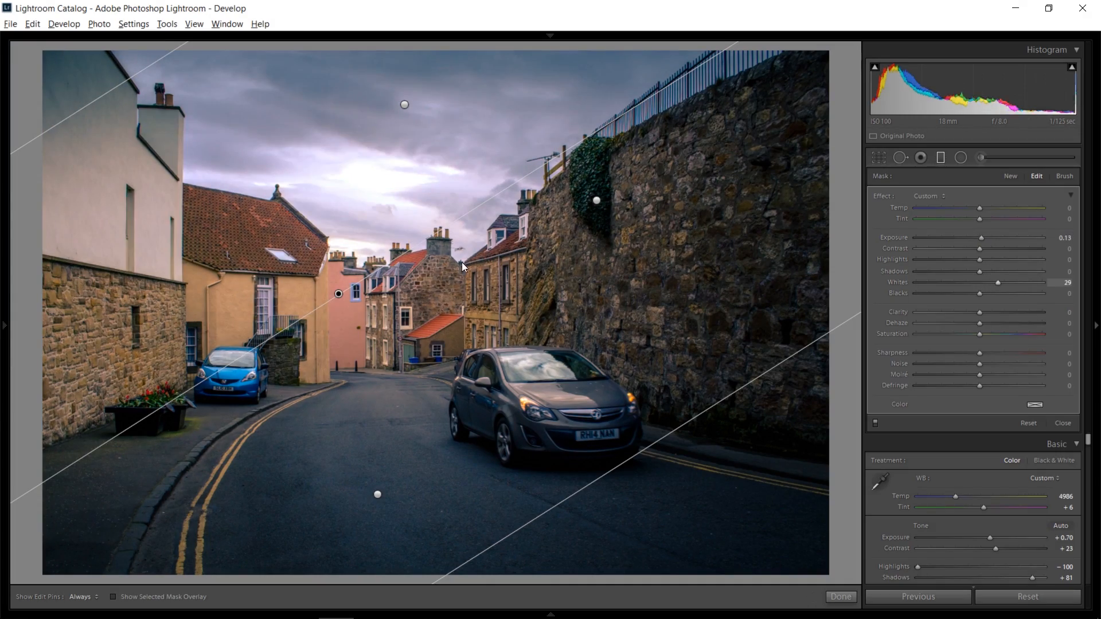
{"action": "mouse_move", "coordinate": [337, 296]}
{"action": "left_mouse_down"}
{"action": "mouse_move", "coordinate": [331, 283]}
{"action": "mouse_move", "coordinate": [339, 296]}
{"action": "left_mouse_up"}
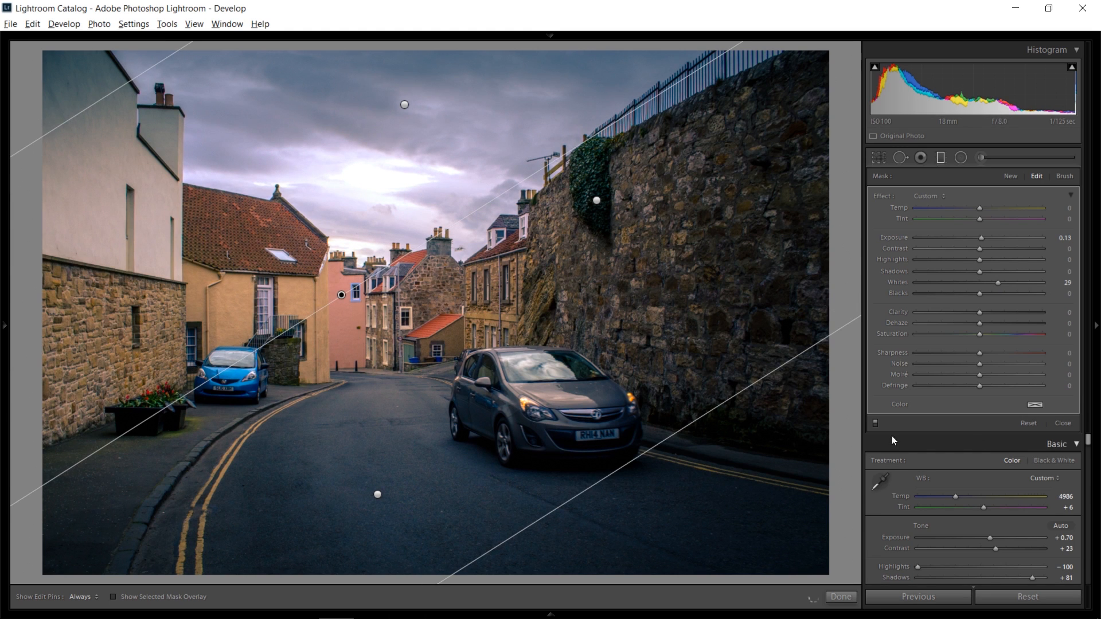
{"action": "left_click", "coordinate": [875, 422]}
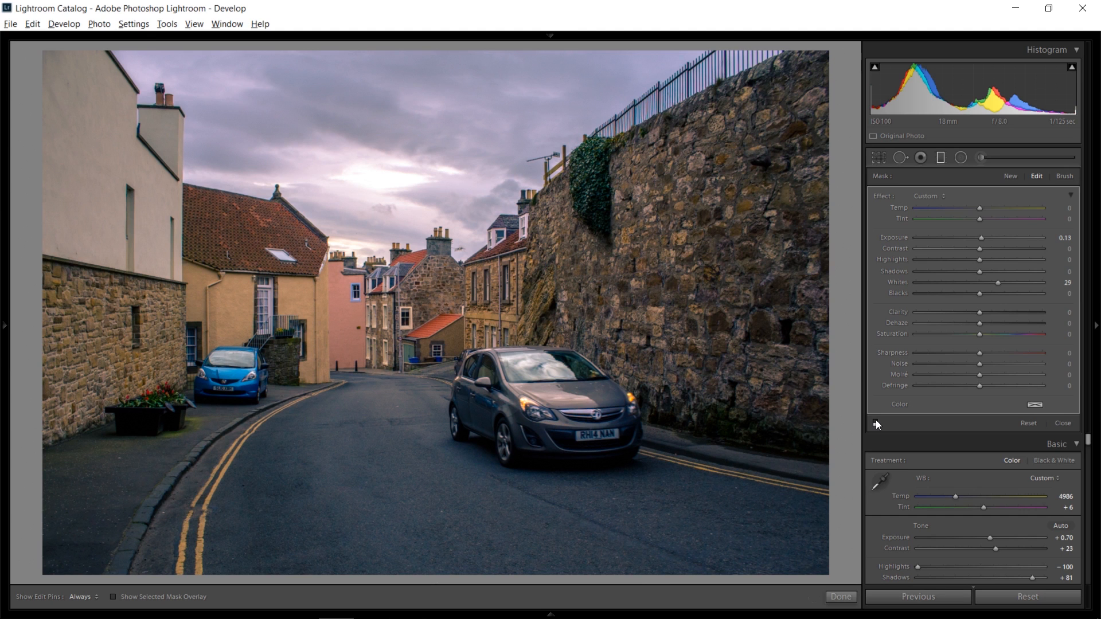
{"action": "left_click", "coordinate": [876, 423]}
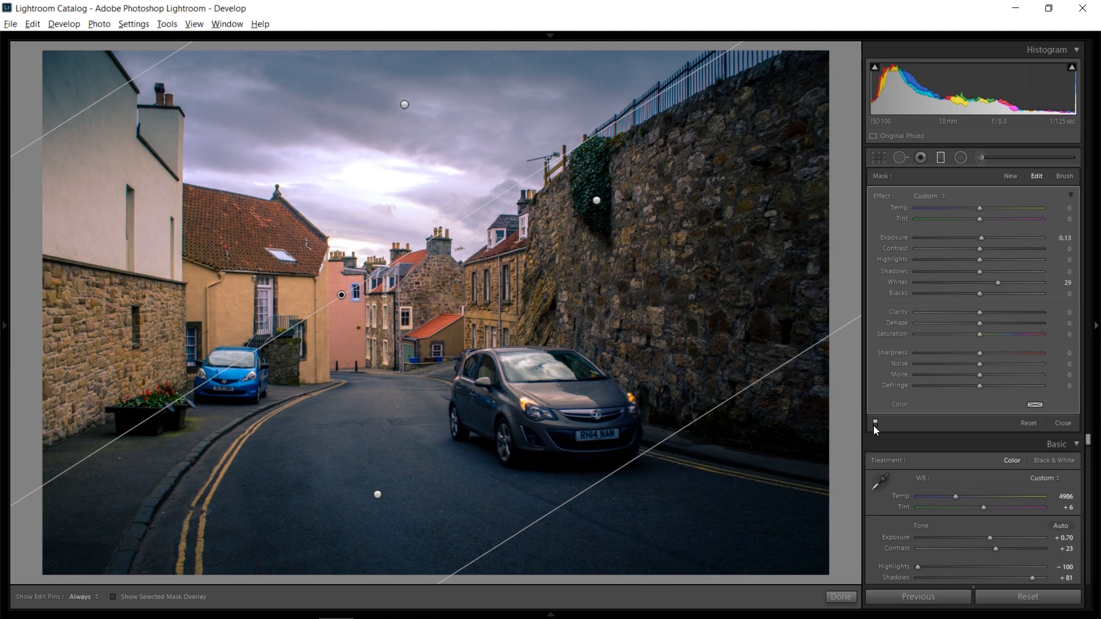
- Toggle the graduated filters off and on twice to judge their combined effect on the photo
{"action": "left_click", "coordinate": [874, 424]}
{"action": "left_click", "coordinate": [874, 424]}
{"action": "left_click", "coordinate": [873, 423]}
{"action": "left_click", "coordinate": [874, 424]}
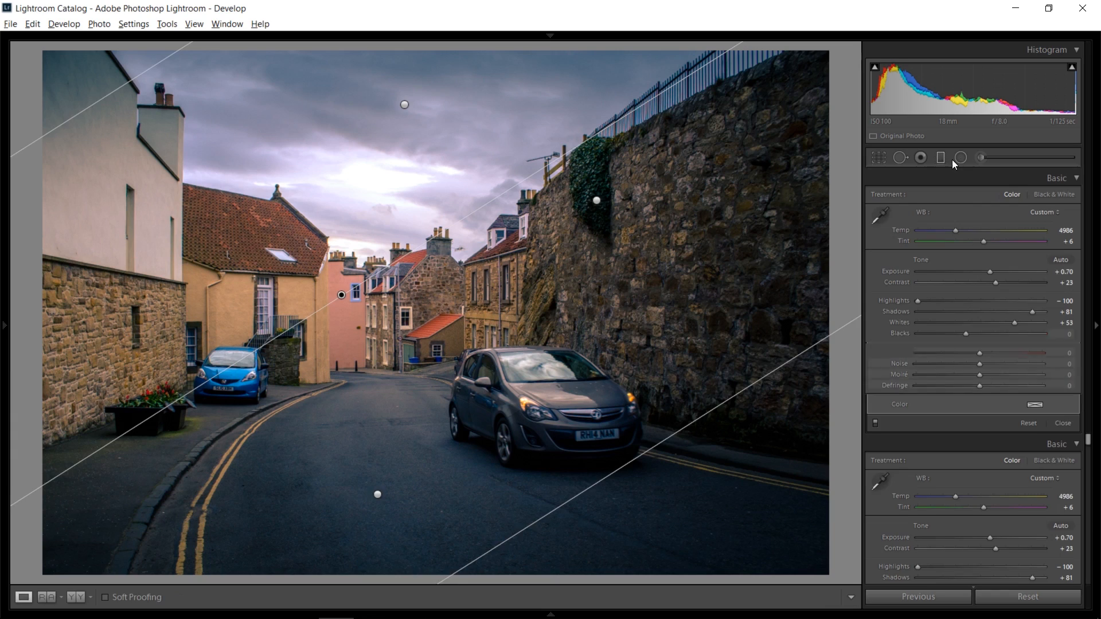
- Draw a large radial filter around the house and road with feather 100, exposure 0.31 and whites 33
{"action": "left_click", "coordinate": [946, 159]}
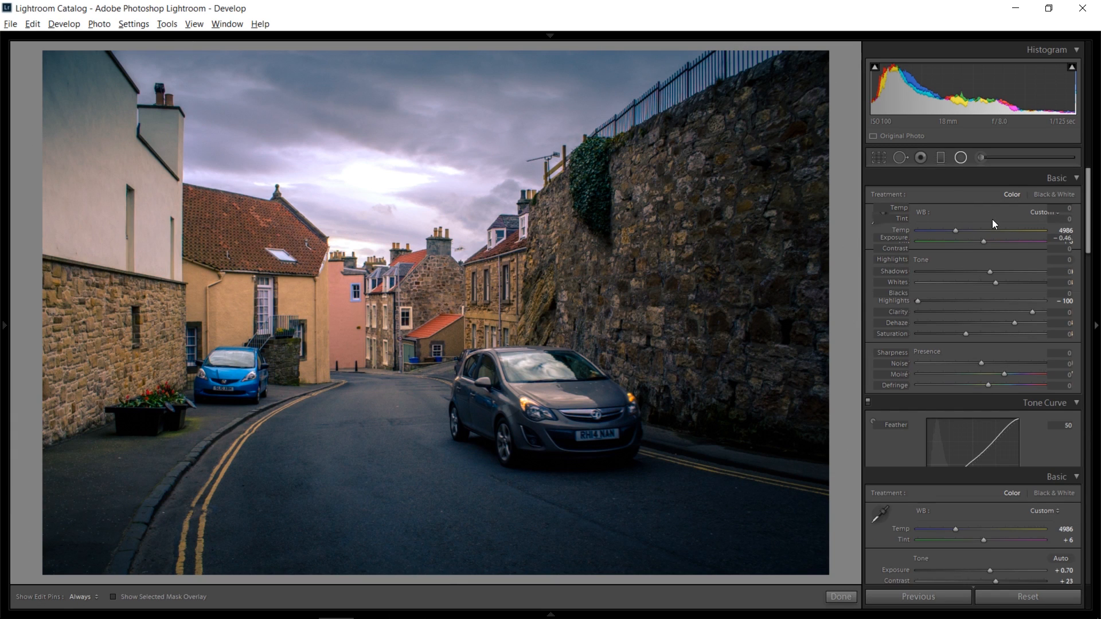
{"action": "double_click", "coordinate": [895, 237]}
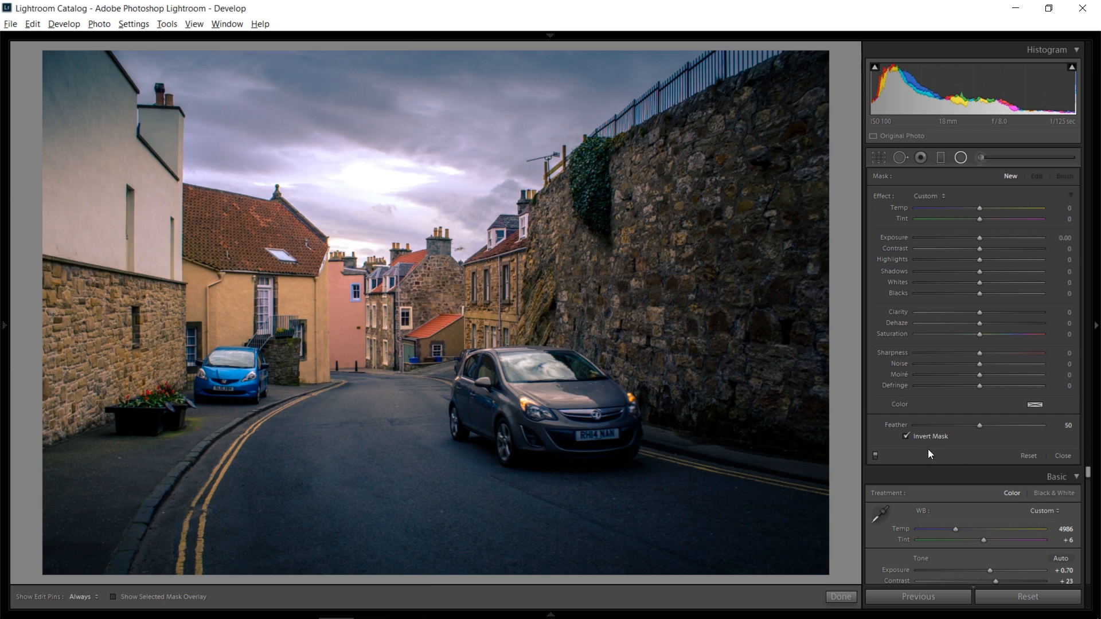
{"action": "left_click_drag", "start_coordinate": [981, 425], "coordinate": [1049, 425]}
{"action": "left_click_drag", "start_coordinate": [979, 238], "coordinate": [985, 239]}
{"action": "left_click_drag", "start_coordinate": [1002, 282], "coordinate": [1000, 282]}
{"action": "mouse_move", "coordinate": [438, 298]}
{"action": "left_mouse_down"}
{"action": "mouse_move", "coordinate": [516, 344]}
{"action": "mouse_move", "coordinate": [596, 367]}
{"action": "mouse_move", "coordinate": [772, 359]}
{"action": "mouse_move", "coordinate": [629, 367]}
{"action": "mouse_move", "coordinate": [300, 324]}
{"action": "left_mouse_up"}
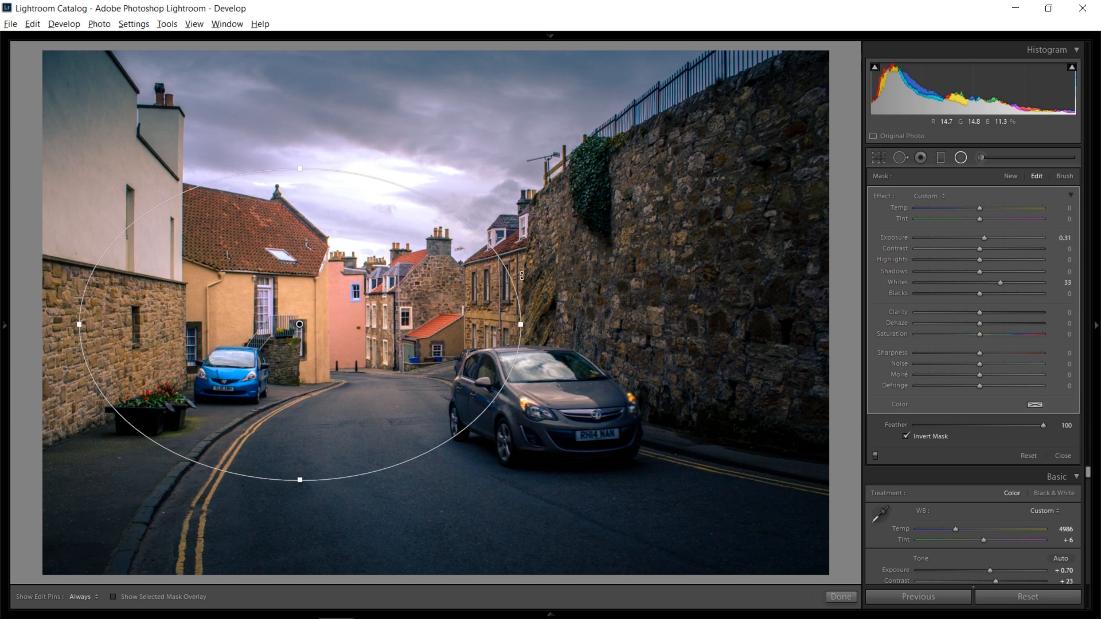
- Move the radial filter onto the grey car, tilt and stretch it diagonally, and warm its temperature to 13
{"action": "left_click_drag", "start_coordinate": [552, 351], "coordinate": [619, 467]}
{"action": "left_click_drag", "start_coordinate": [316, 199], "coordinate": [574, 275]}
{"action": "left_click_drag", "start_coordinate": [543, 324], "coordinate": [569, 319]}
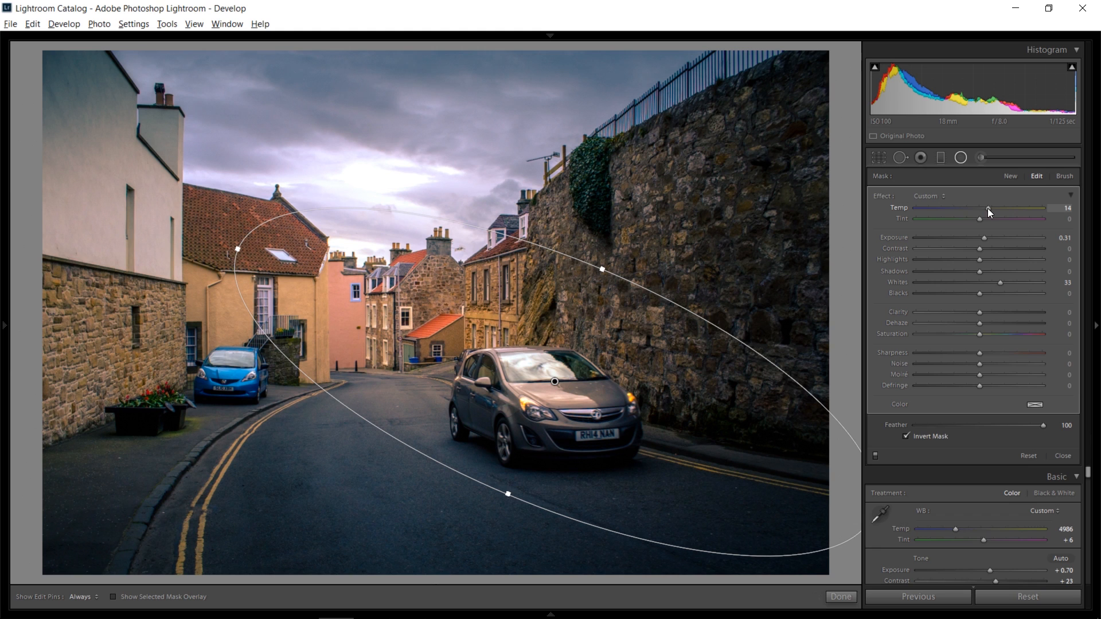
{"action": "left_click_drag", "start_coordinate": [987, 208], "coordinate": [987, 208]}
- Duplicate the car's radial filter, place the copy over the road beside the blue car, and rotate it upright
{"action": "right_click", "coordinate": [545, 316]}
{"action": "left_click", "coordinate": [571, 326]}
{"action": "left_click_drag", "start_coordinate": [454, 361], "coordinate": [211, 360]}
{"action": "left_click_drag", "start_coordinate": [224, 229], "coordinate": [534, 234]}
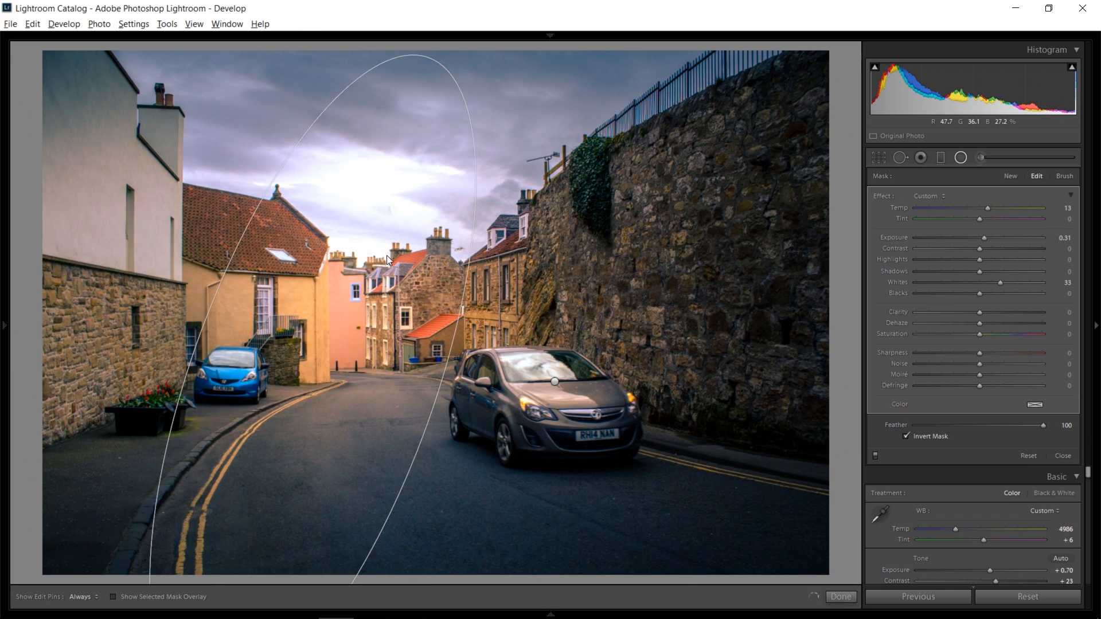
{"action": "left_click_drag", "start_coordinate": [387, 256], "coordinate": [304, 367]}
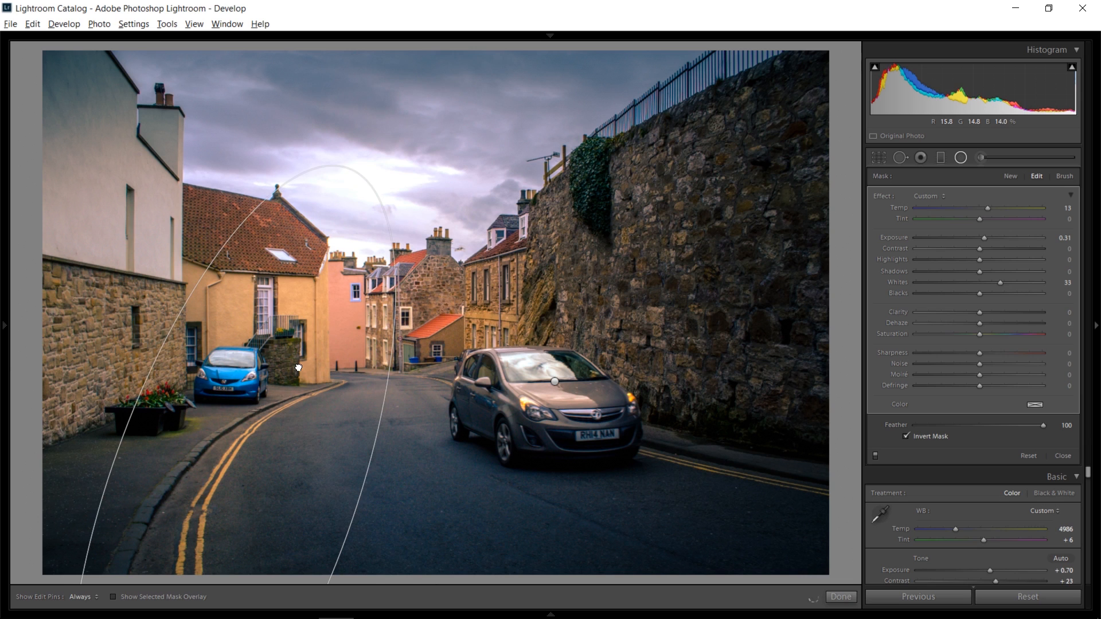
- Duplicate the road's radial filter onto the stone wall, shorten it, set its temperature to 11, and compare the radial filters off and on
{"action": "right_click", "coordinate": [326, 347]}
{"action": "left_click", "coordinate": [350, 351]}
{"action": "left_click_drag", "start_coordinate": [423, 115], "coordinate": [747, 255]}
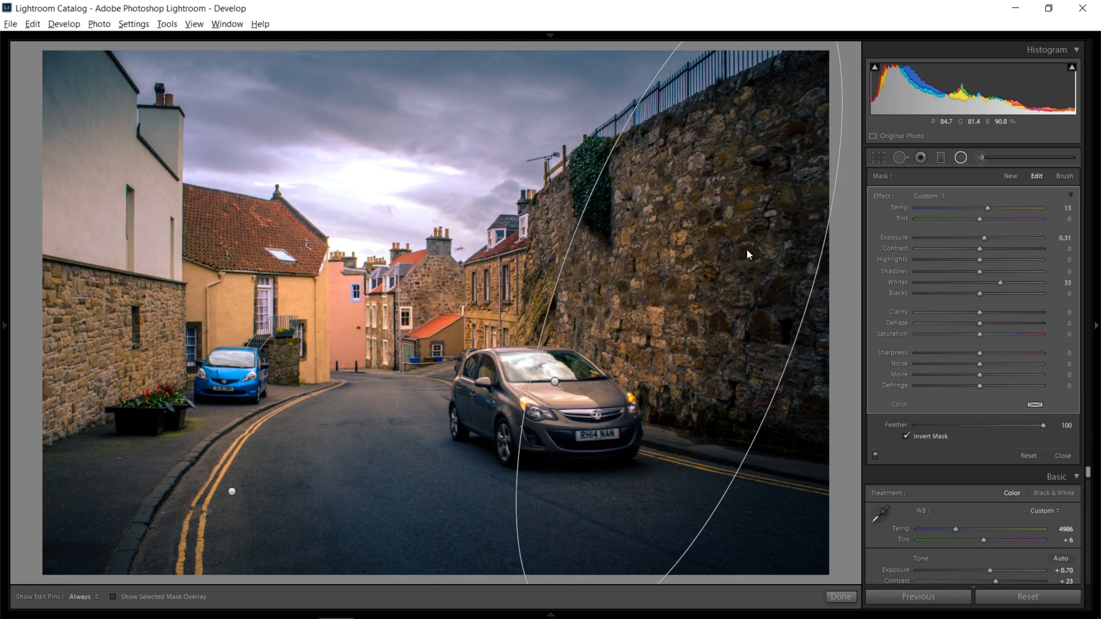
{"action": "left_click_drag", "start_coordinate": [580, 567], "coordinate": [619, 412]}
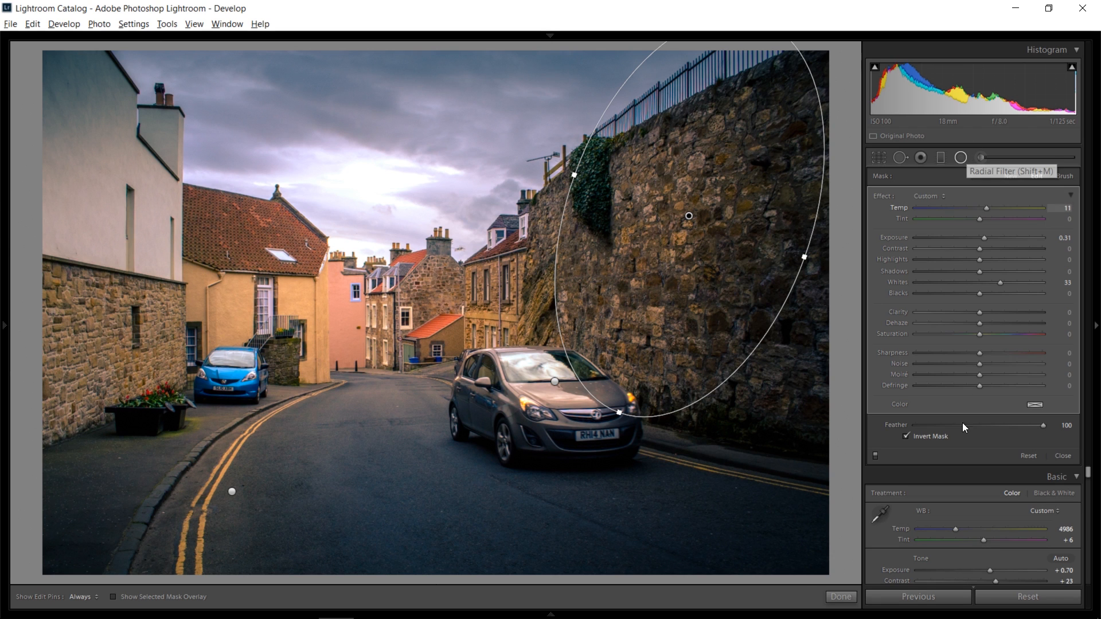
{"action": "left_click", "coordinate": [875, 456]}
{"action": "left_click", "coordinate": [875, 456]}
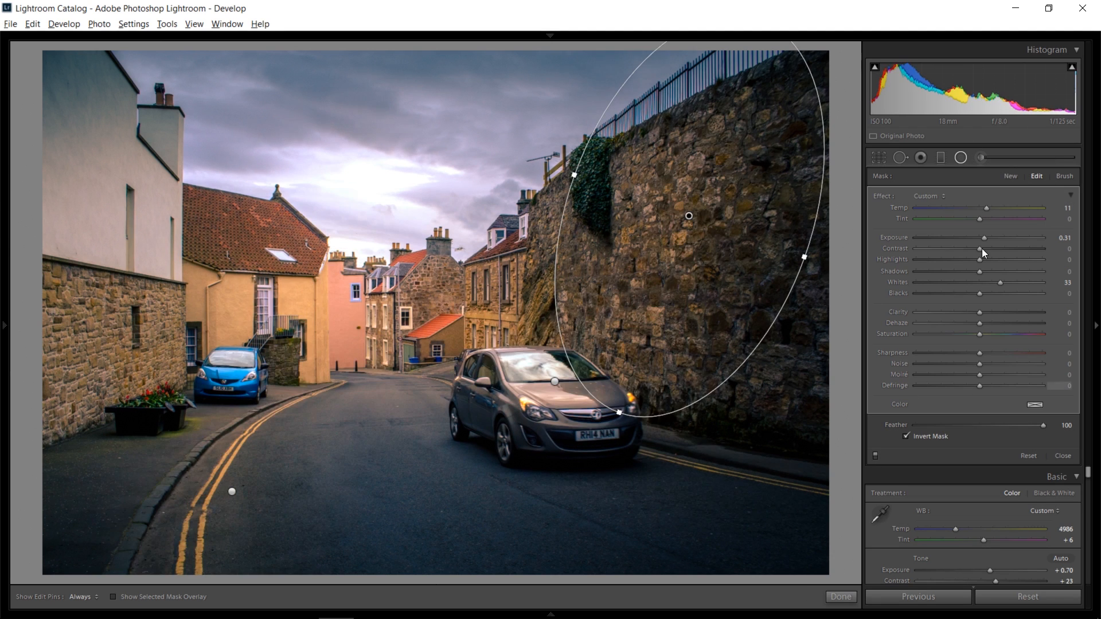
- Add a wide radial filter over the bright sky with a golden colour tint, temperature 9 and tint 7
{"action": "left_click", "coordinate": [1010, 176]}
{"action": "left_click_drag", "start_coordinate": [332, 155], "coordinate": [525, 267]}
{"action": "double_click", "coordinate": [898, 283]}
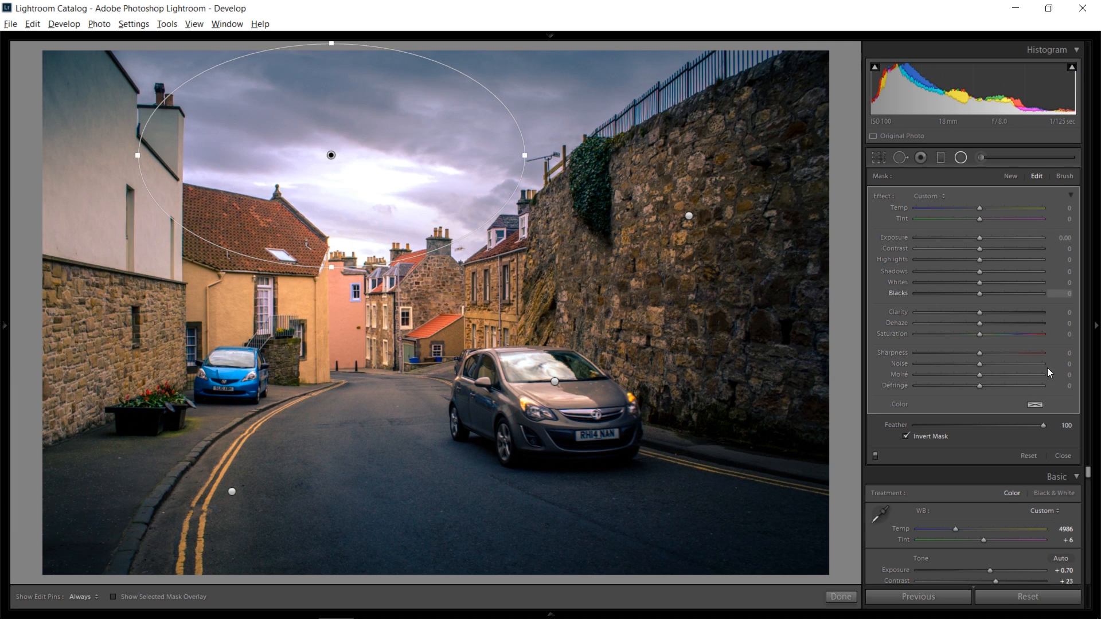
{"action": "left_click", "coordinate": [1035, 405]}
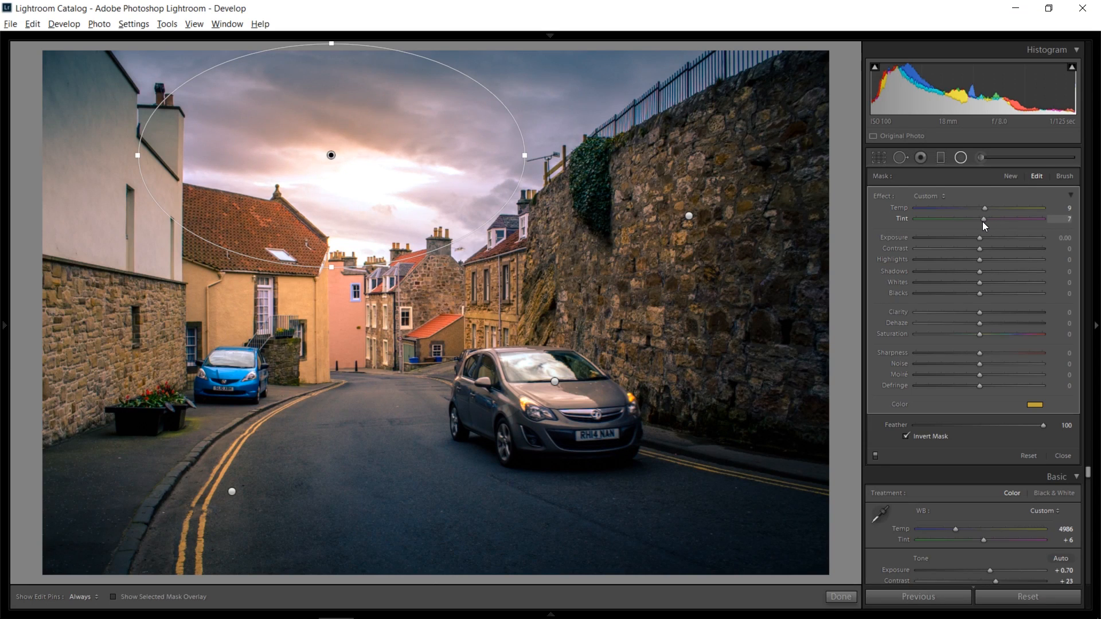
{"action": "left_click_drag", "start_coordinate": [341, 184], "coordinate": [403, 204]}
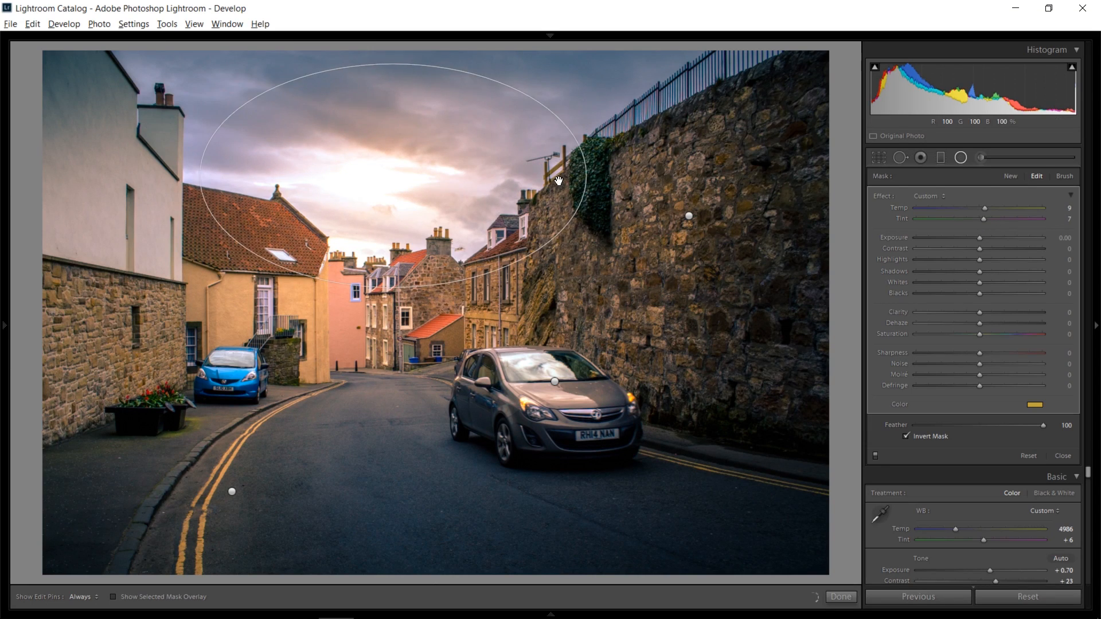
{"action": "left_click_drag", "start_coordinate": [558, 181], "coordinate": [664, 165]}
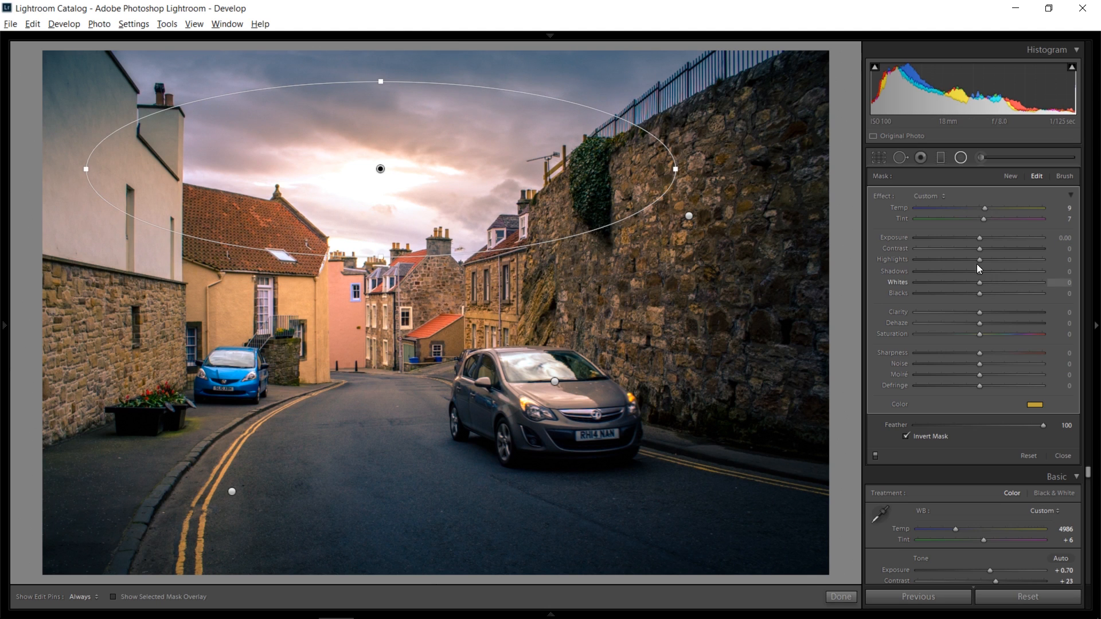
- Set the sky radial filter to highlights -65, whites -33 and saturation 52, and extend it higher into the clouds
{"action": "left_click_drag", "start_coordinate": [965, 281], "coordinate": [958, 282]}
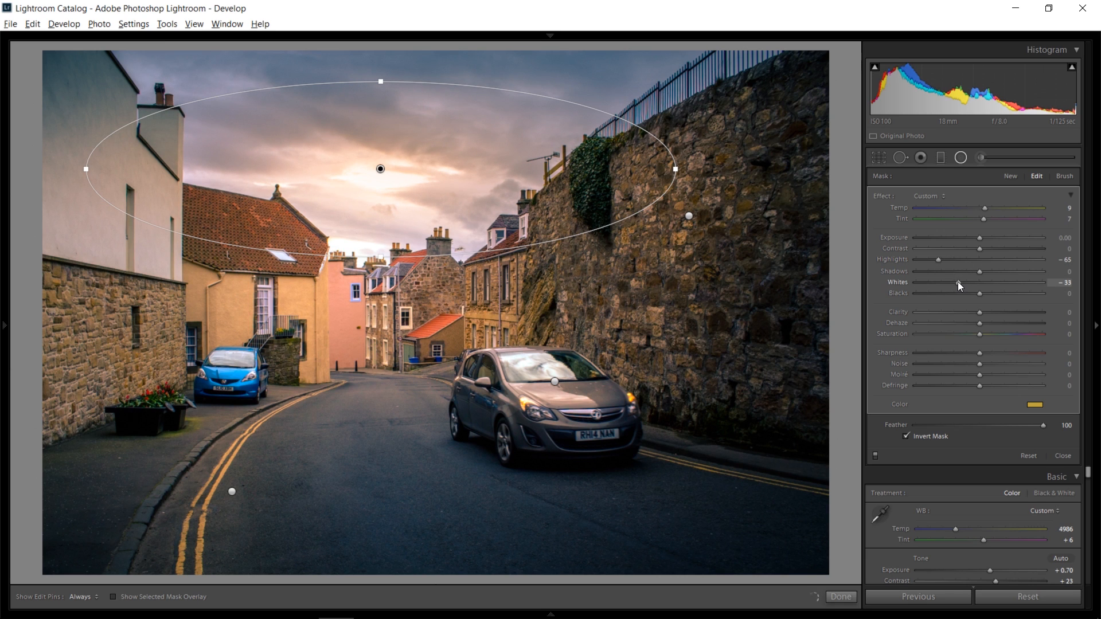
{"action": "left_click", "coordinate": [1012, 335]}
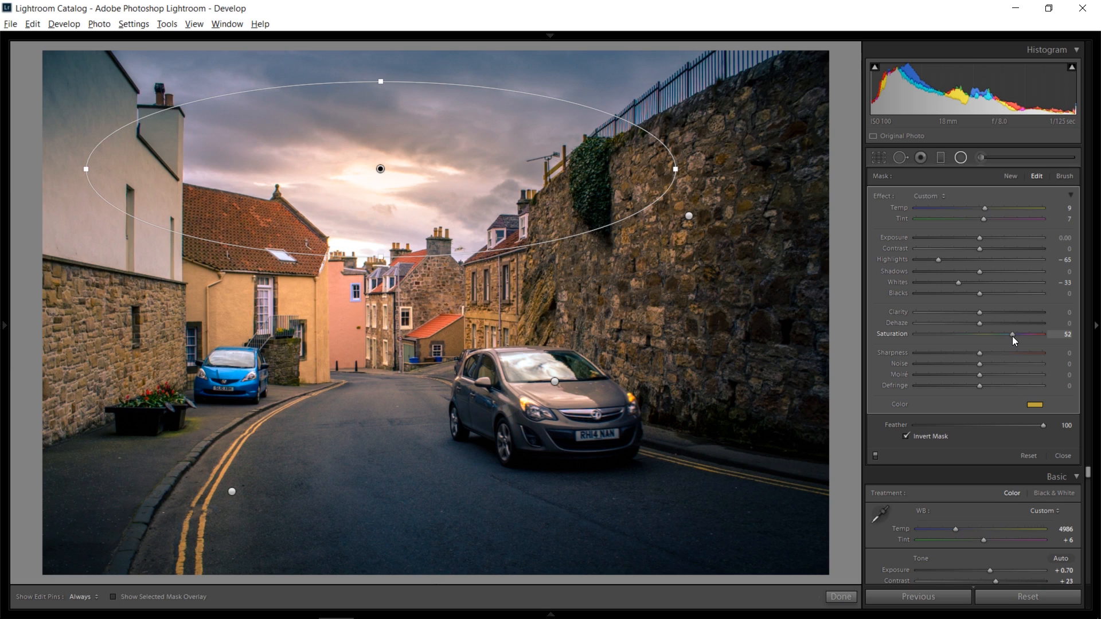
{"action": "left_click_drag", "start_coordinate": [434, 123], "coordinate": [408, 51]}
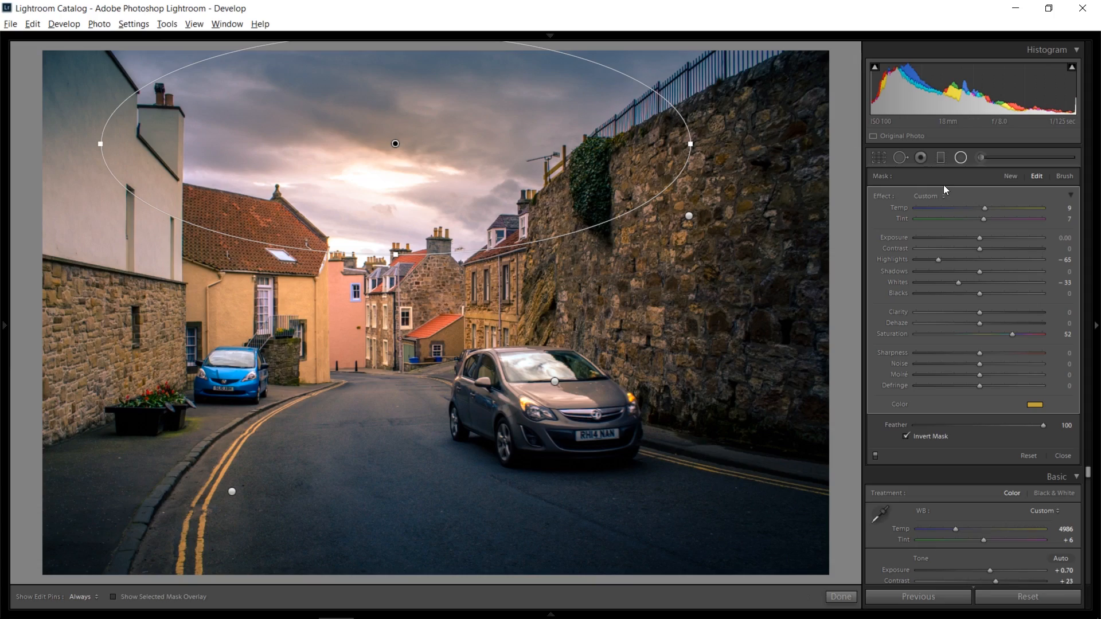
{"action": "left_click", "coordinate": [961, 157]}
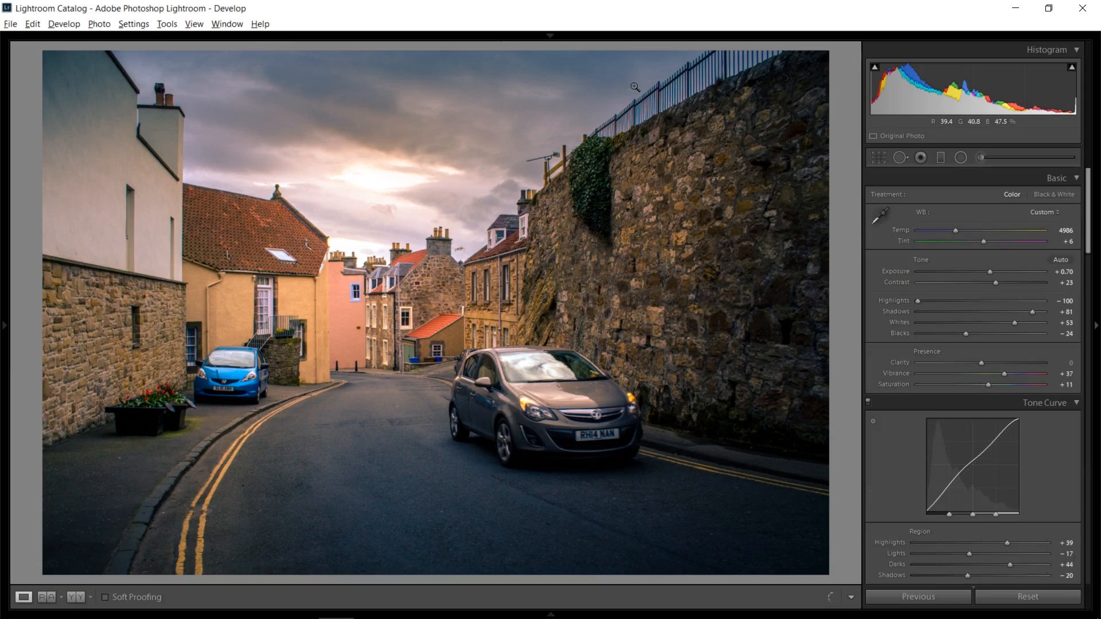
- Remove chromatic aberration with the lens corrections, inspecting the railings and ivy on the wall up close
{"action": "key", "text": "z"}
{"action": "scroll", "coordinate": [1019, 263], "scroll_direction": "down", "scroll_amount": 15}
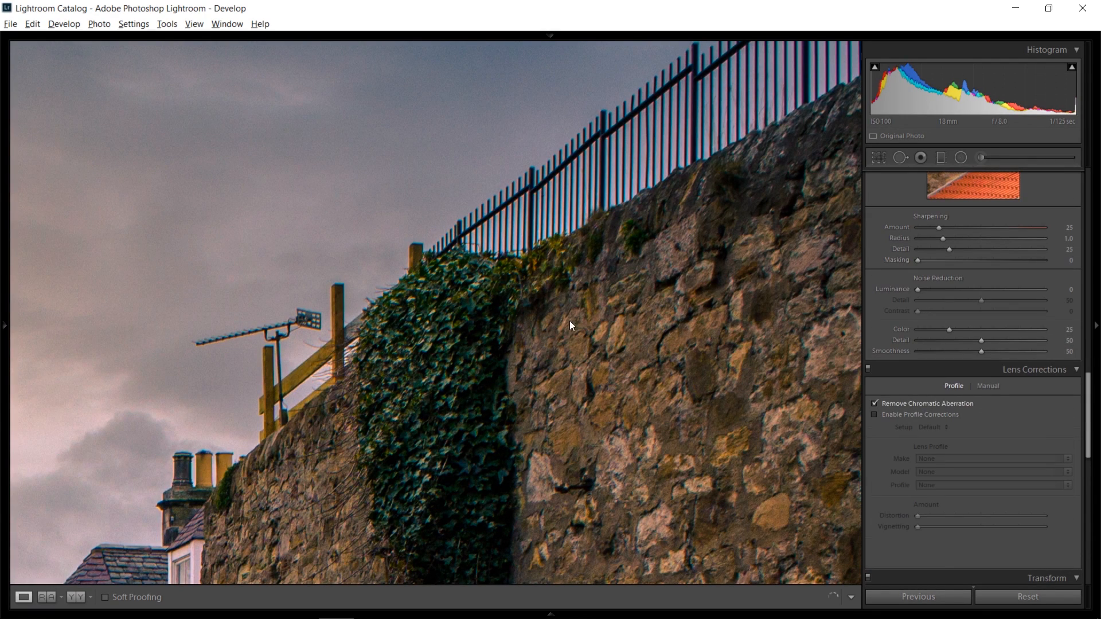
{"action": "left_click_drag", "start_coordinate": [687, 131], "coordinate": [433, 310]}
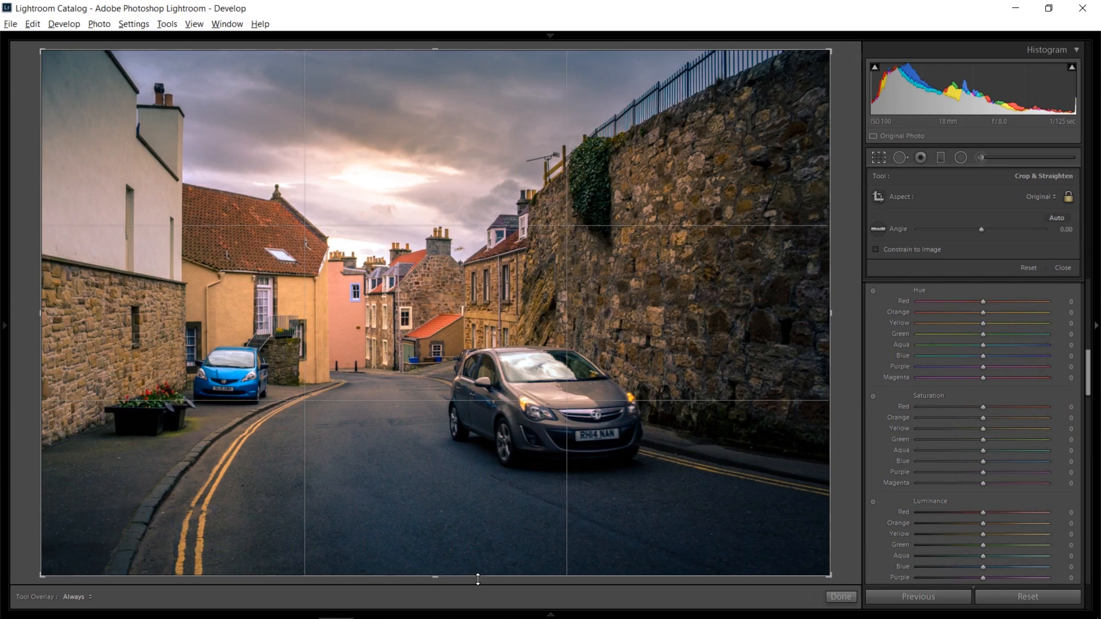
- Crop the photo at its original aspect ratio, trimming the empty road in the foreground
{"action": "left_click_drag", "start_coordinate": [477, 579], "coordinate": [472, 513]}
{"action": "key", "text": "Return"}
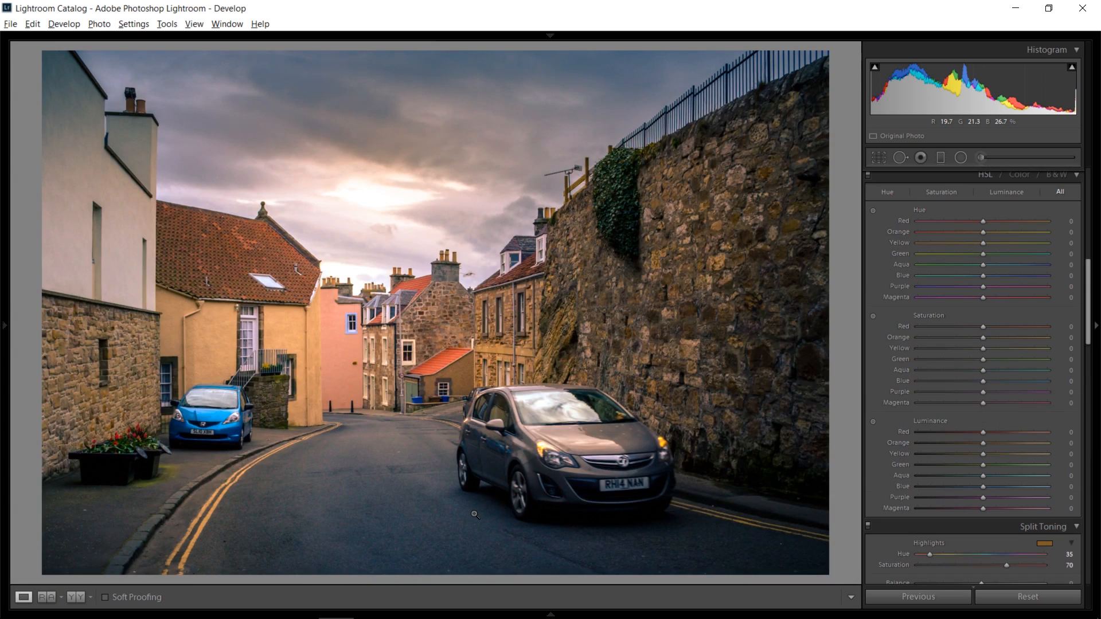
{"action": "left_click", "coordinate": [880, 155]}
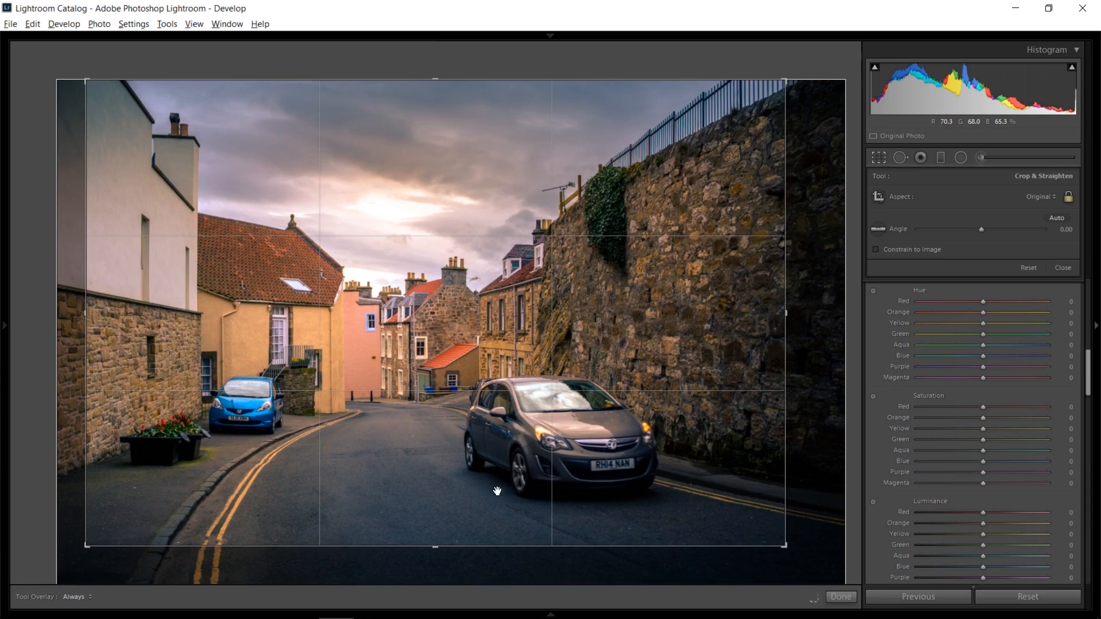
{"action": "left_click_drag", "start_coordinate": [456, 541], "coordinate": [455, 504]}
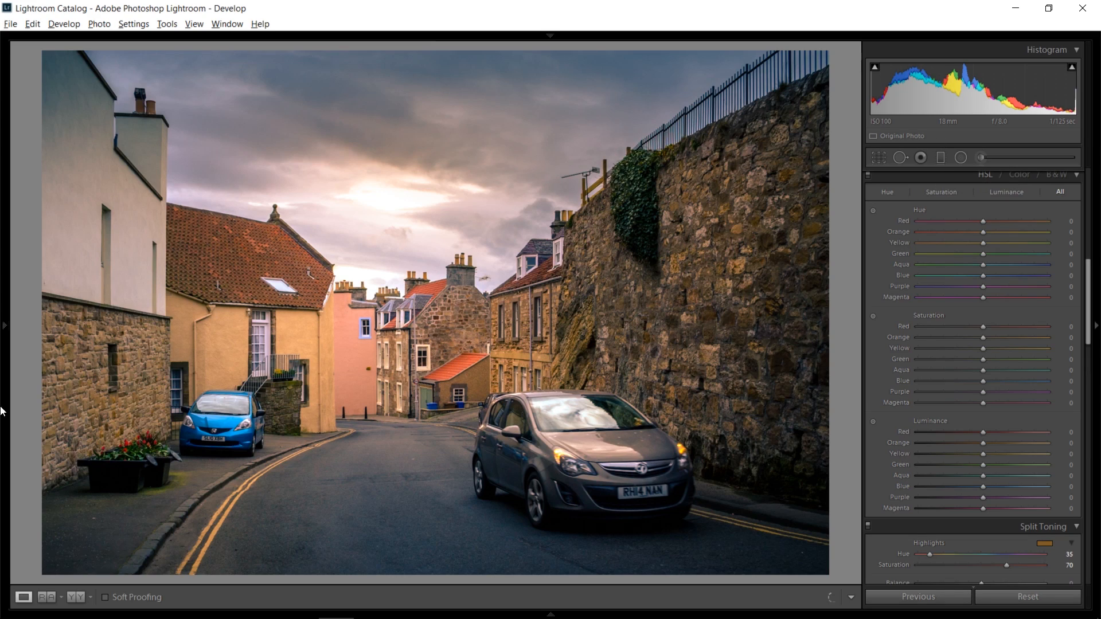
- Compare the imported original with the finished edit through the history, and return to the latest crop state
{"action": "left_click", "coordinate": [2, 411]}
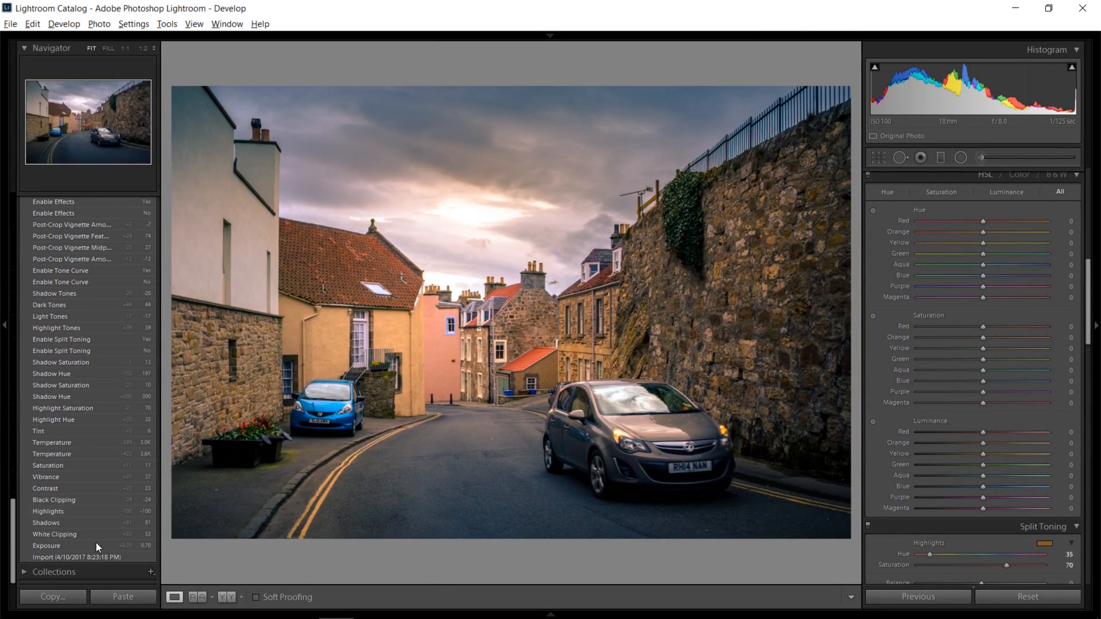
{"action": "left_click", "coordinate": [92, 556]}
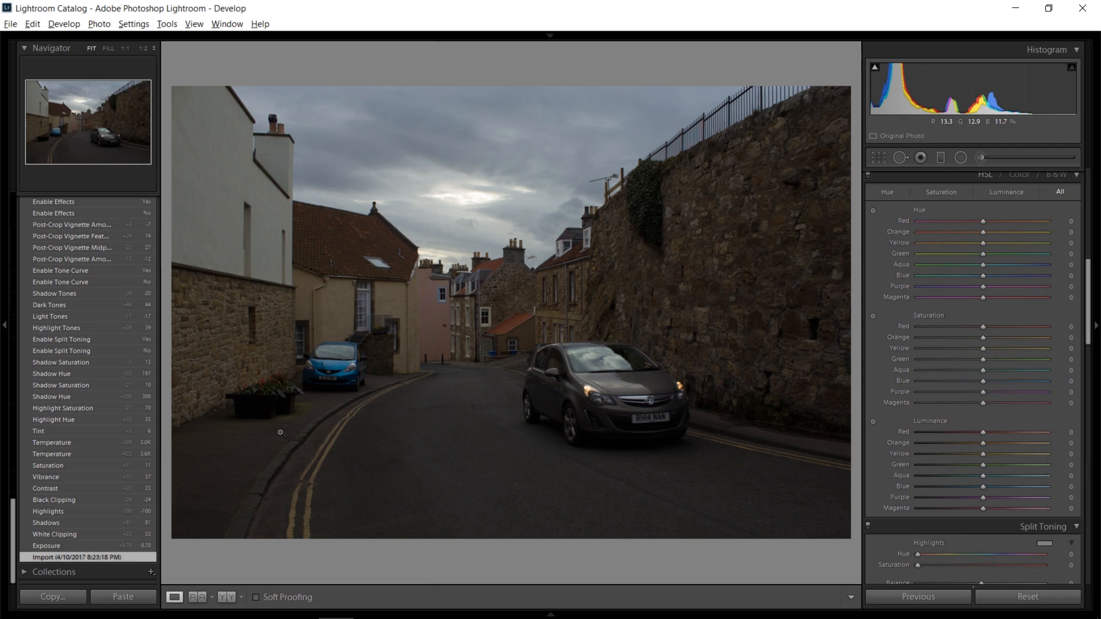
{"action": "scroll", "coordinate": [80, 347], "scroll_direction": "up", "scroll_amount": 15}
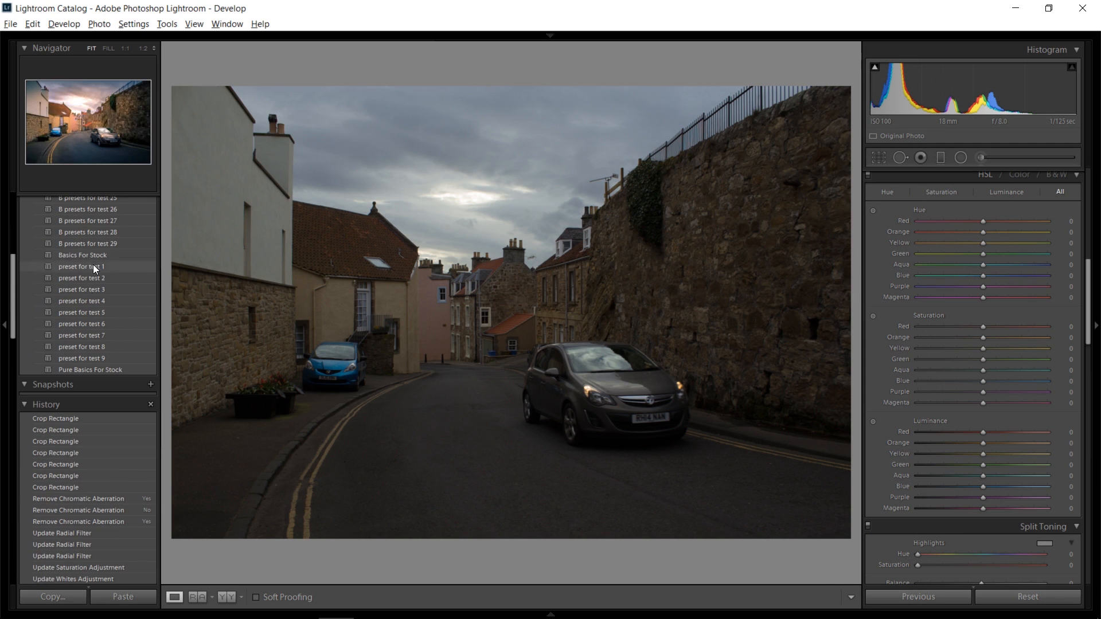
{"action": "left_click", "coordinate": [86, 419]}
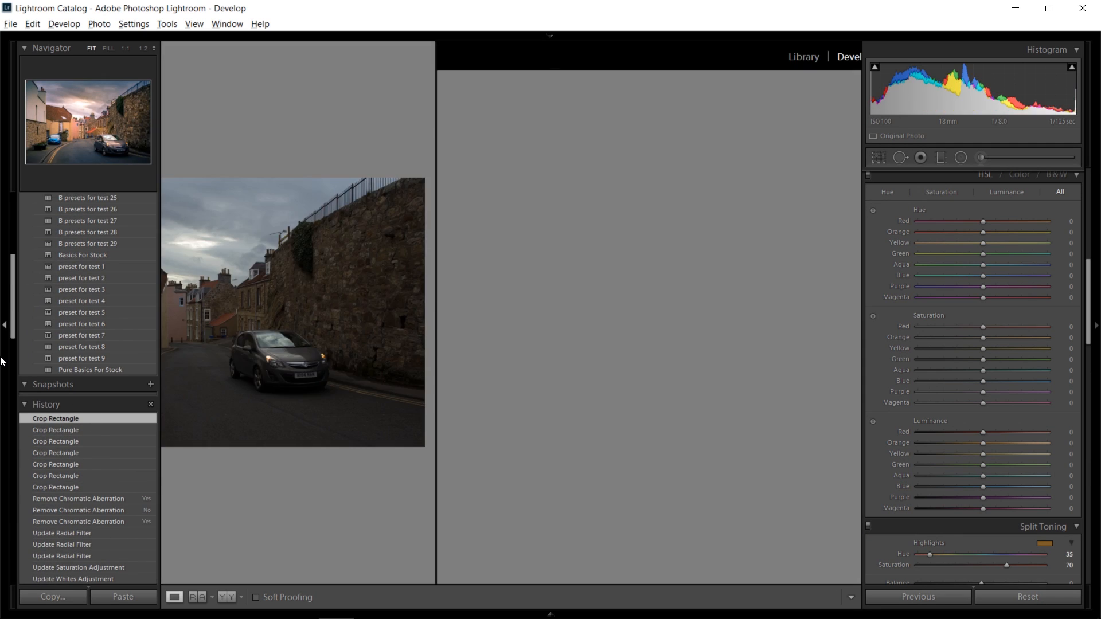
{"action": "left_click", "coordinate": [2, 362]}
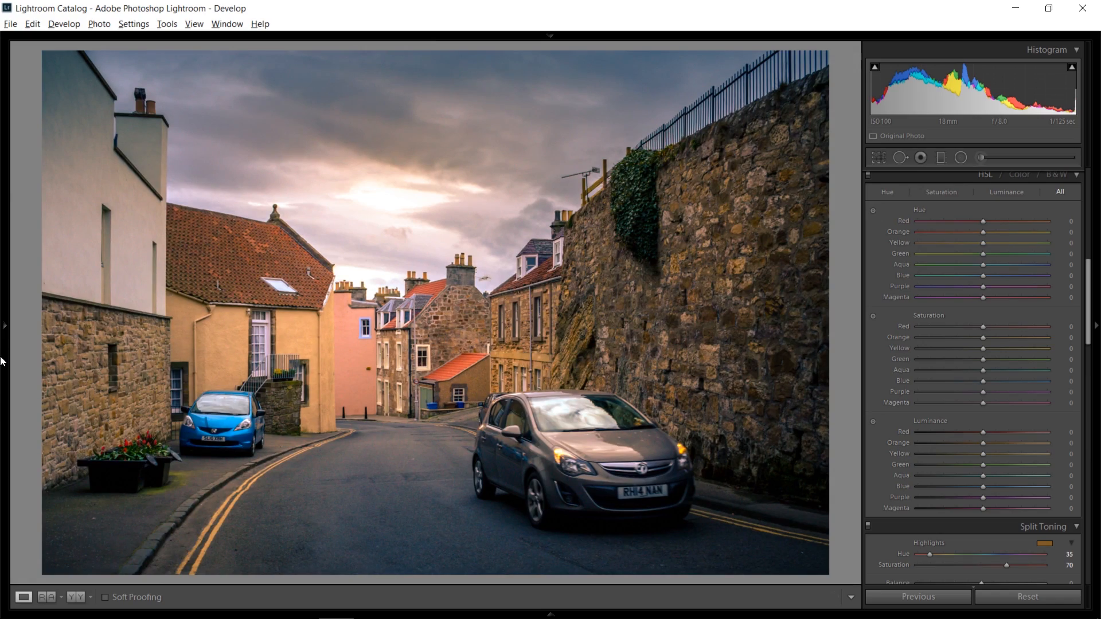